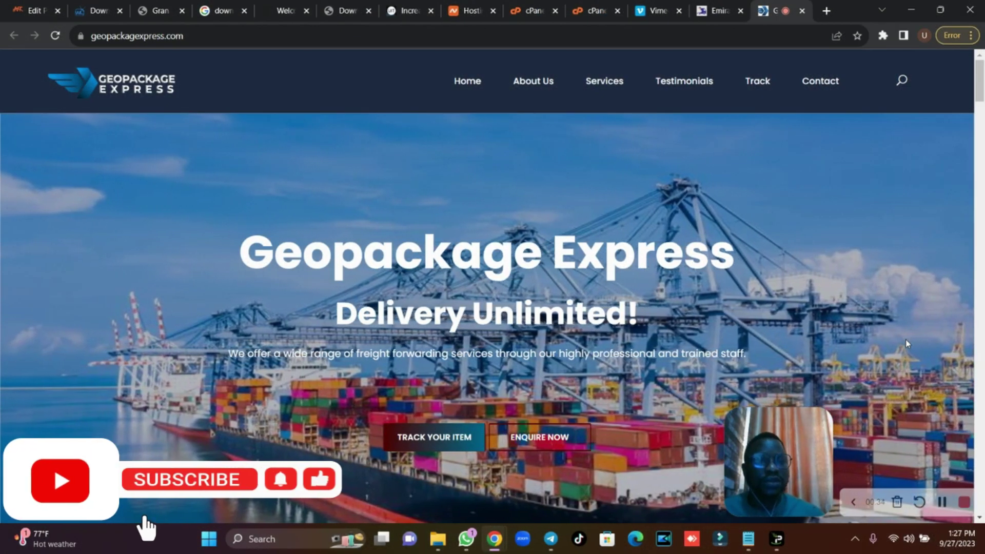
# - Scroll through the Geopackage Express homepage down to the footer
pyautogui.scroll(-4, 983, 128)
pyautogui.moveTo(983, 129); pyautogui.dragTo(982, 186)
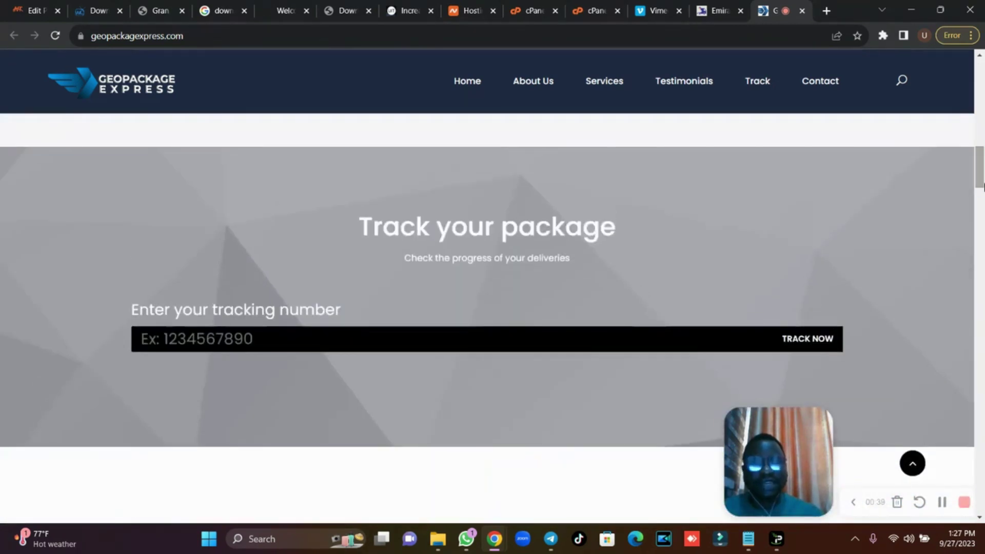
pyautogui.click(436, 340)
pyautogui.moveTo(981, 182); pyautogui.dragTo(982, 509)
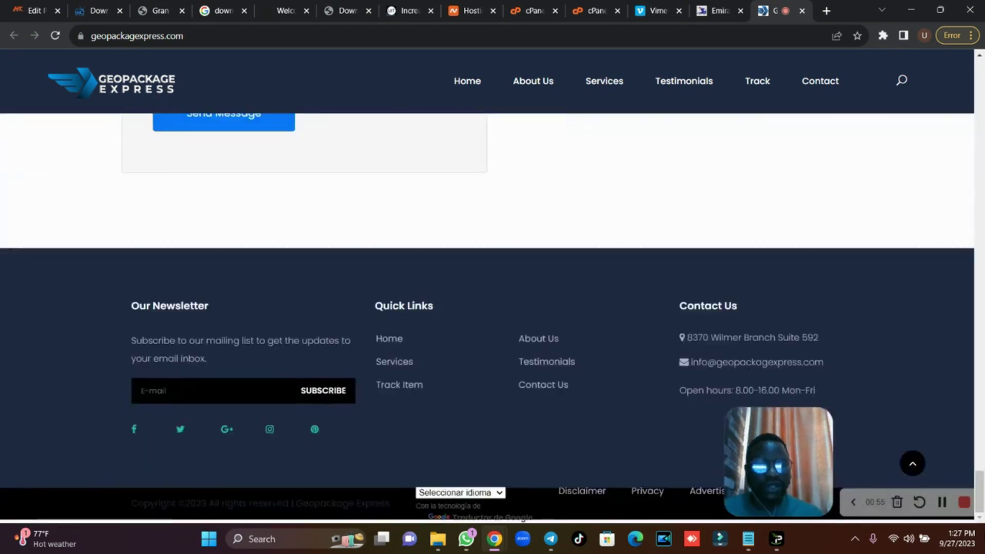
# - Open and close the language dropdown, then go to the Track your package section
pyautogui.click(475, 494)
pyautogui.click(599, 247)
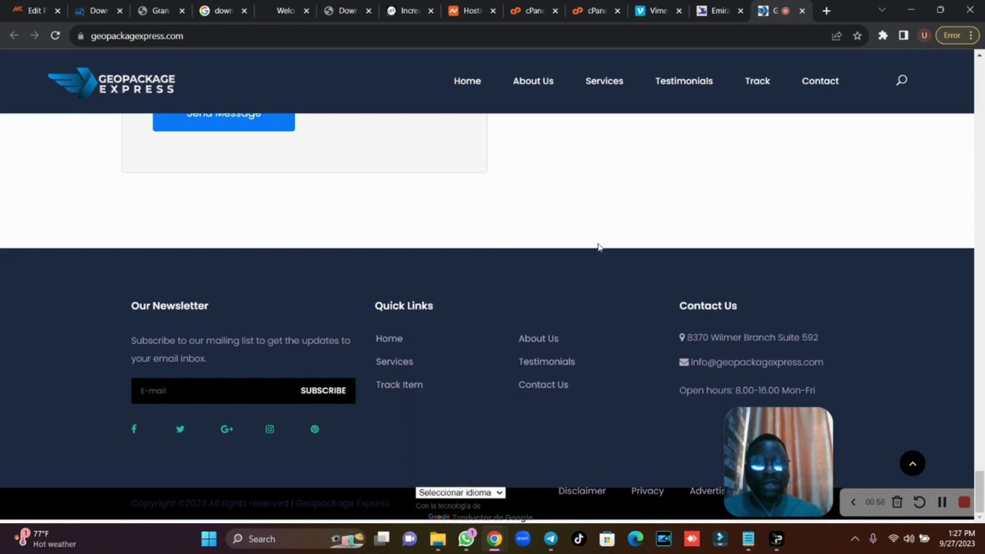
pyautogui.moveTo(982, 491); pyautogui.dragTo(983, 69)
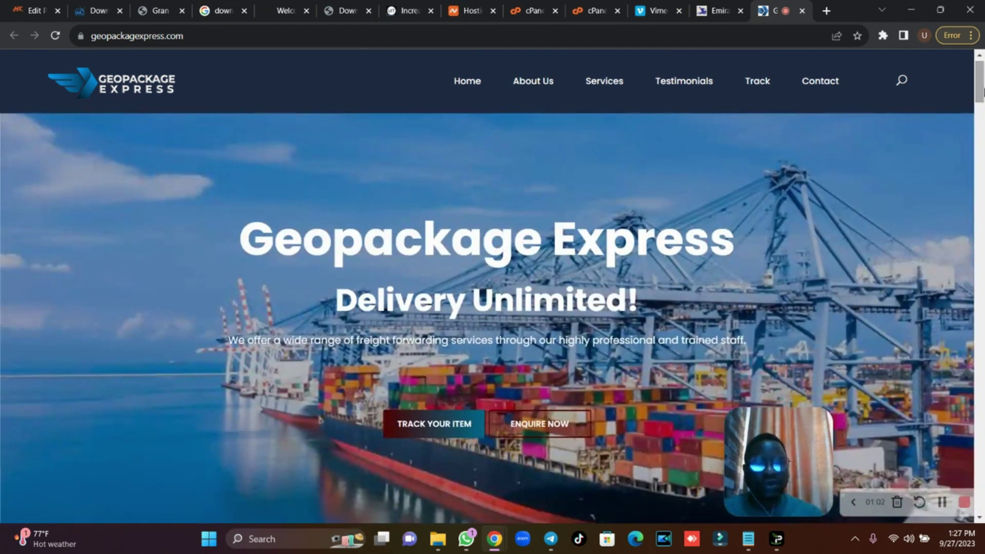
pyautogui.click(764, 87)
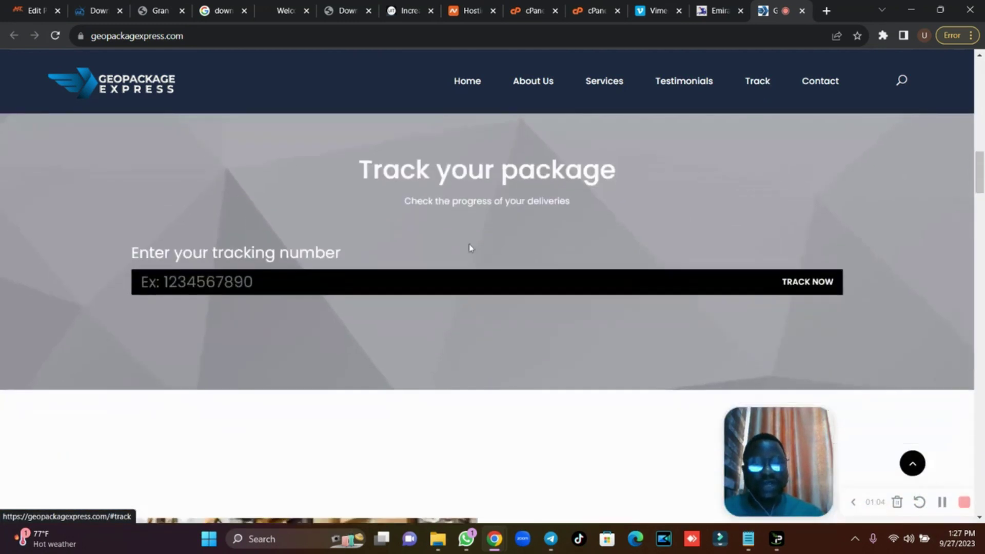
pyautogui.click(391, 281)
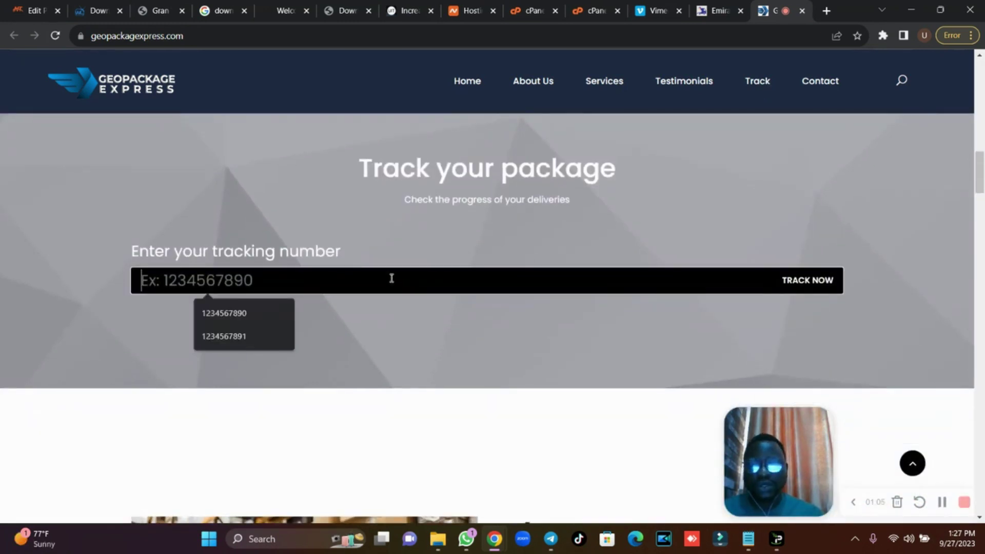
pyautogui.click(253, 319)
pyautogui.click(821, 282)
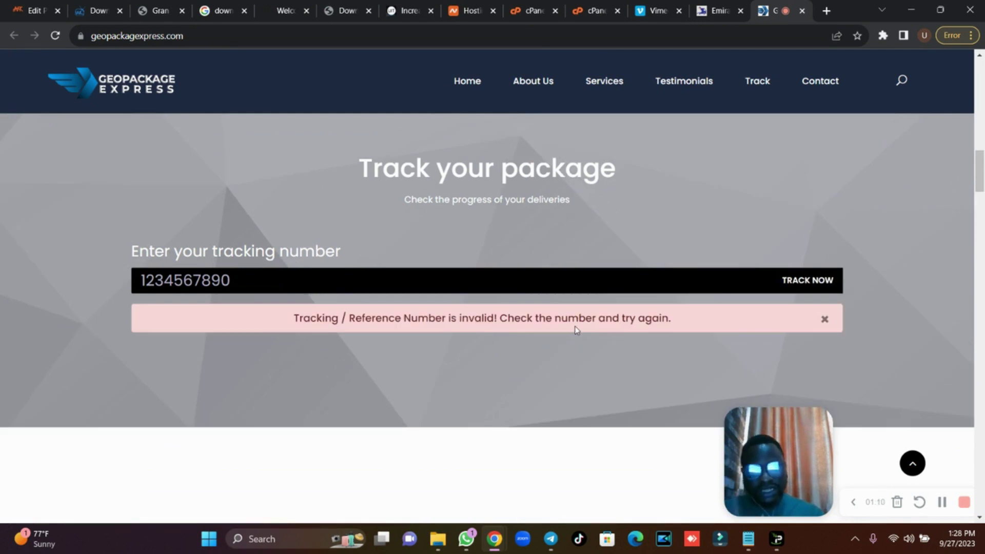
pyautogui.click(361, 275)
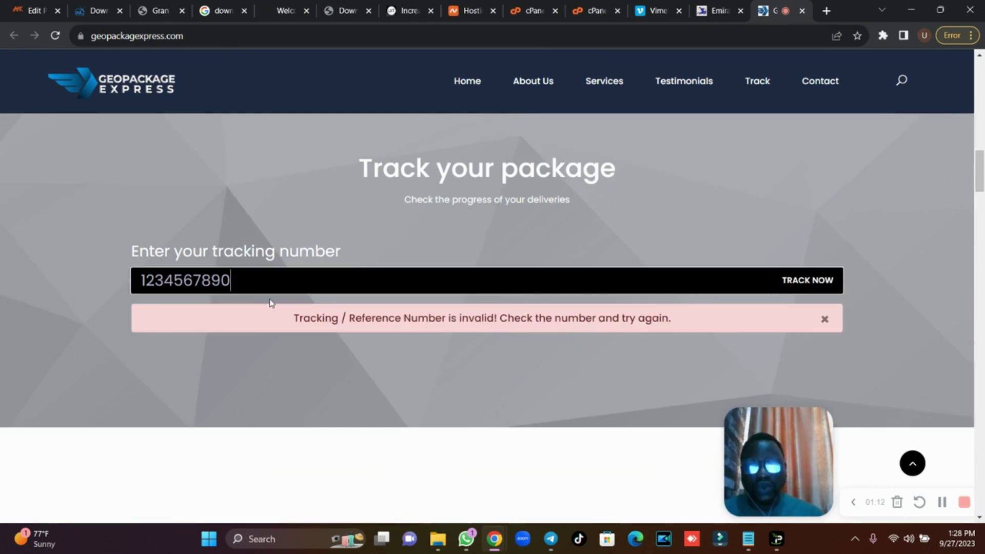
pyautogui.press('BackSpace')
pyautogui.press('Return')
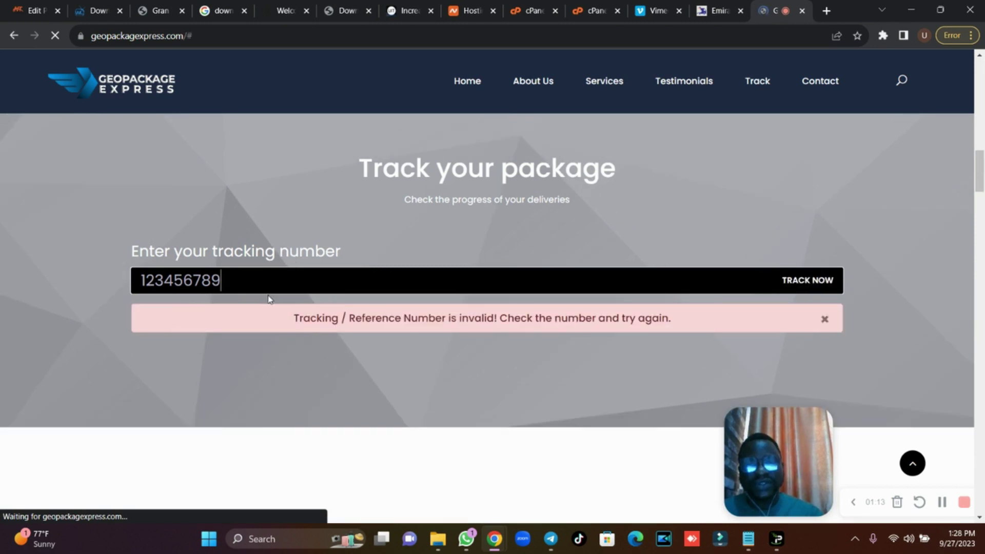
# - Return to the cleared tracking field and paste the real shipment's tracking number
pyautogui.scroll(-10, 701, 236)
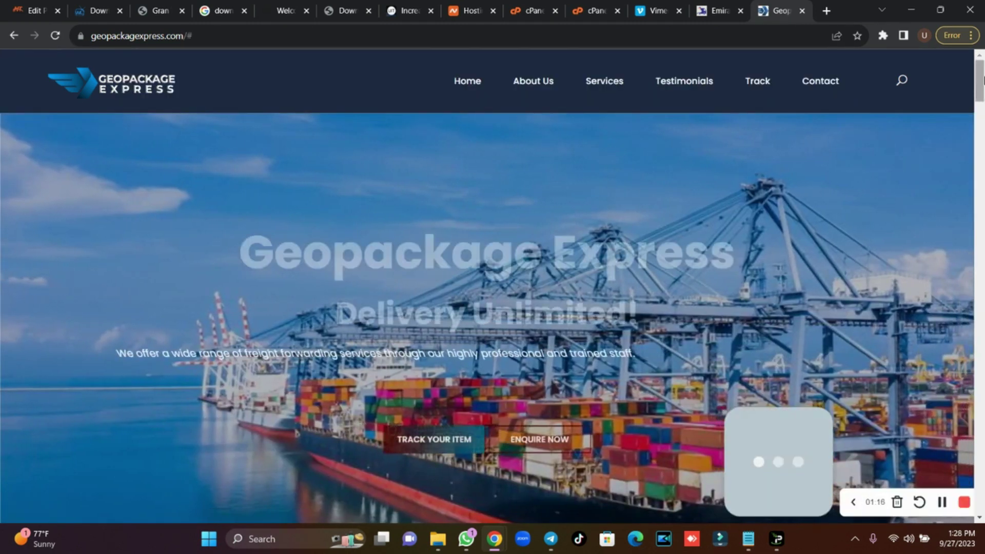
pyautogui.scroll(-10, 336, 149)
pyautogui.scroll(2, 337, 149)
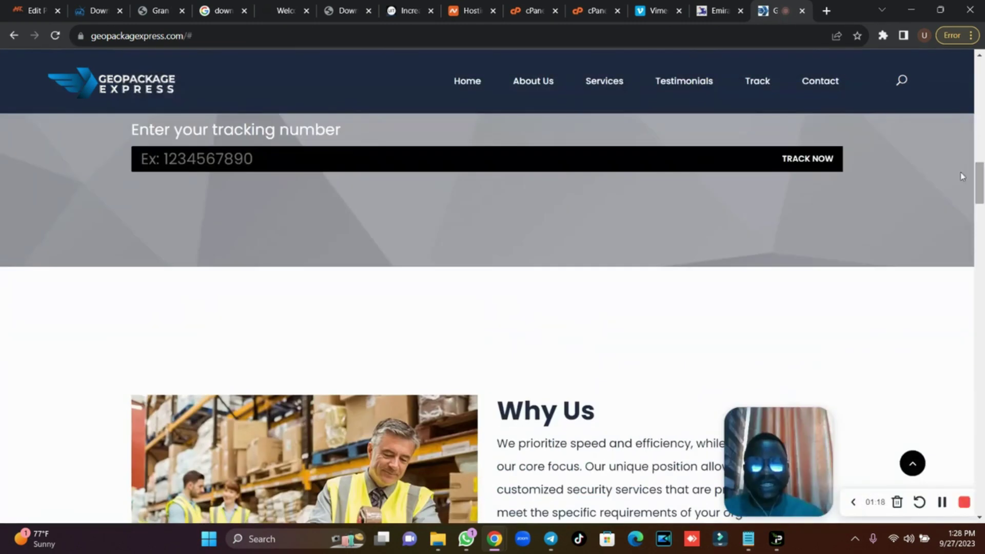
pyautogui.click(330, 154)
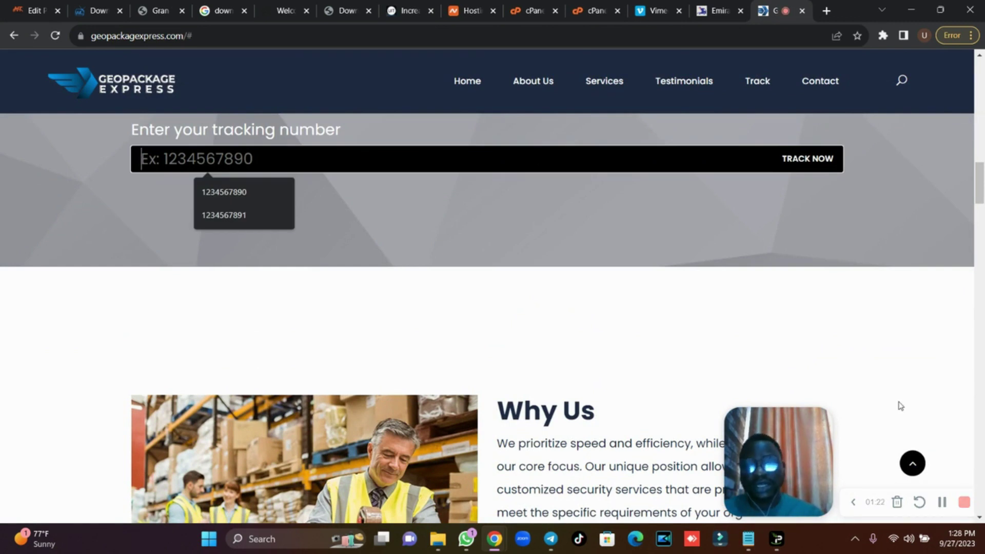
pyautogui.click(336, 157)
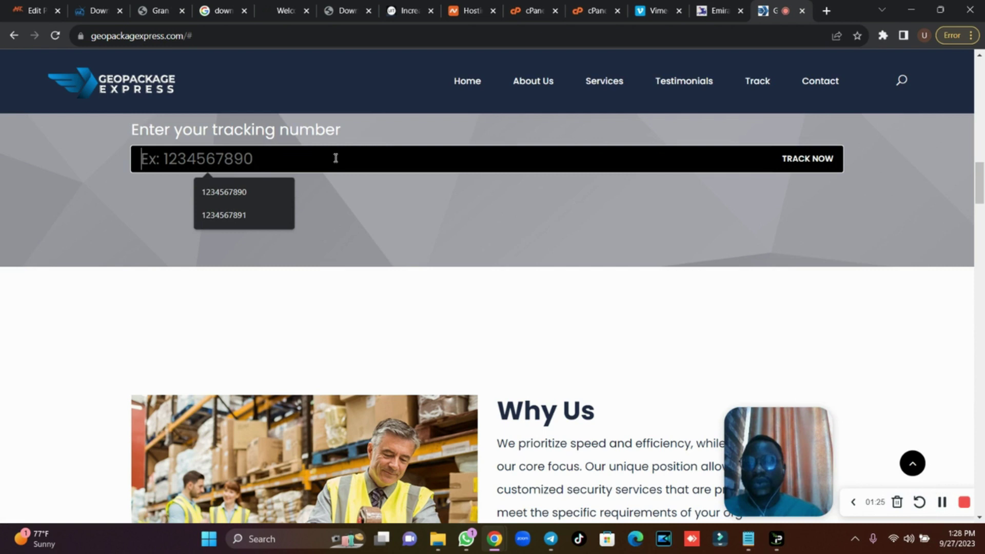
# - Track the pasted GPEX number and open the shipment's printable PDF report
pyautogui.click(813, 161)
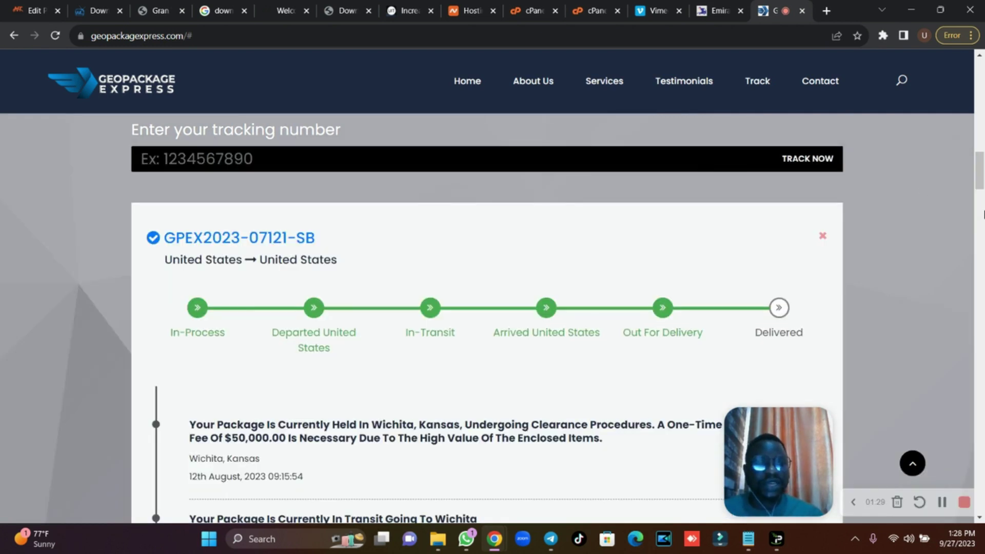
pyautogui.moveTo(983, 168); pyautogui.dragTo(983, 206)
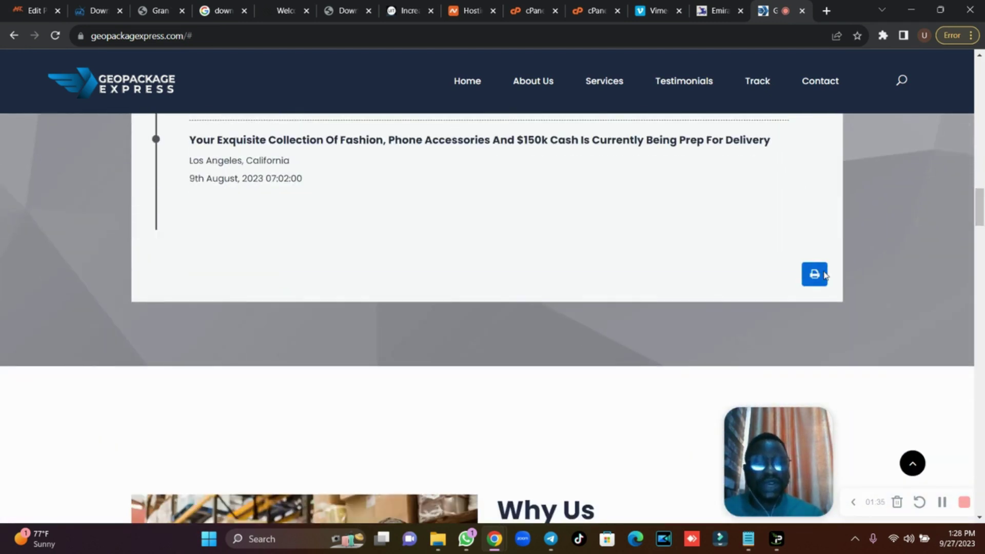
pyautogui.click(816, 274)
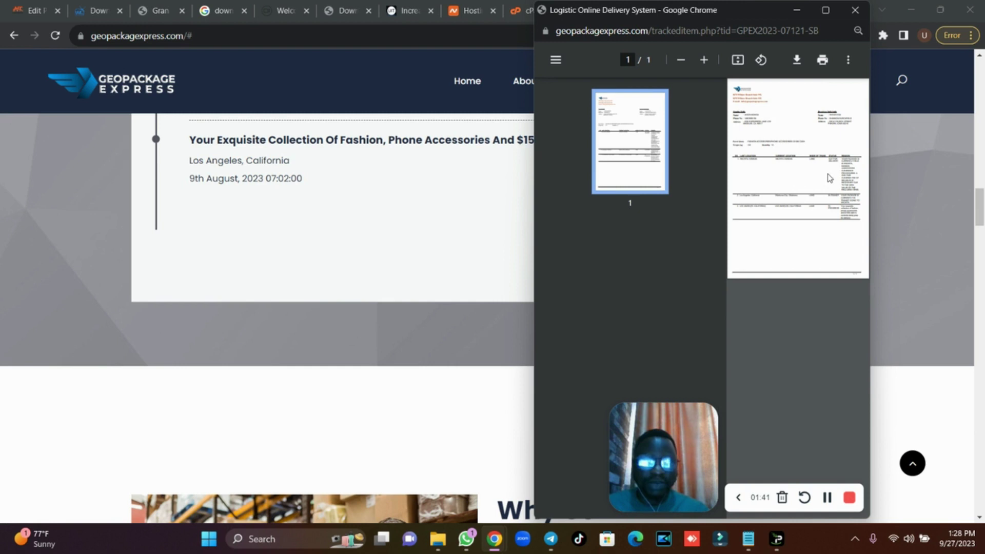
# - Maximize the PDF report window, zoom it to 80%, then close it
pyautogui.click(825, 10)
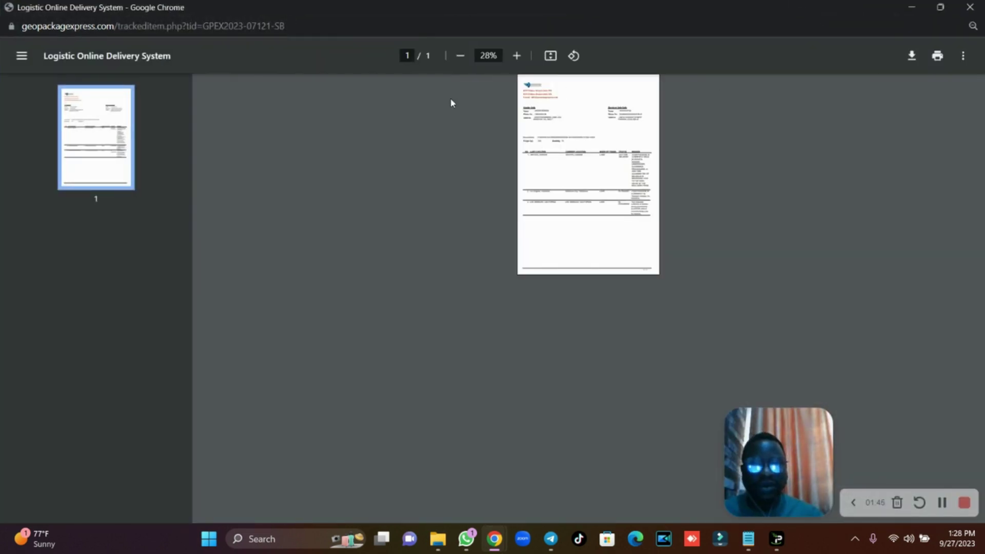
pyautogui.click(516, 55)
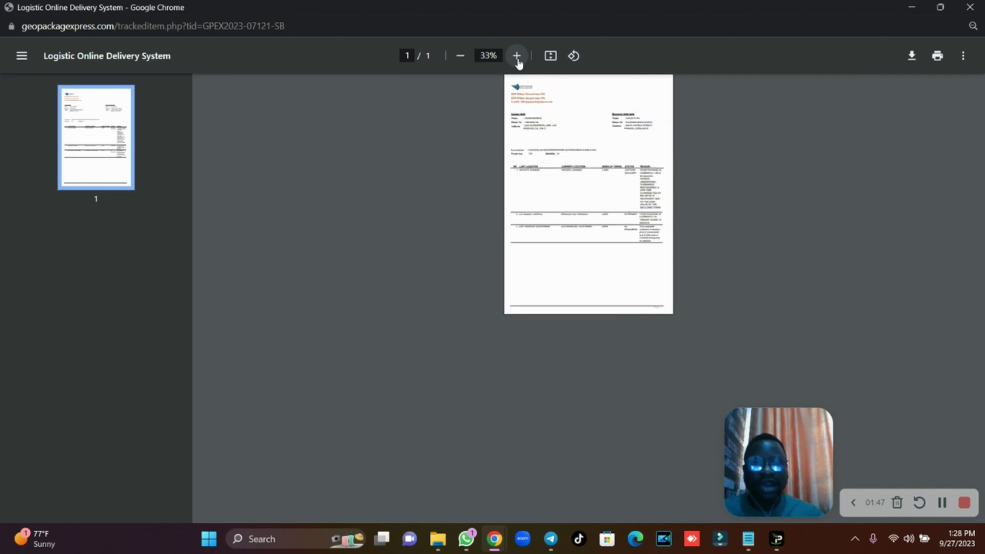
pyautogui.click(517, 55)
pyautogui.click(517, 55)
pyautogui.click(517, 55)
pyautogui.click(517, 55)
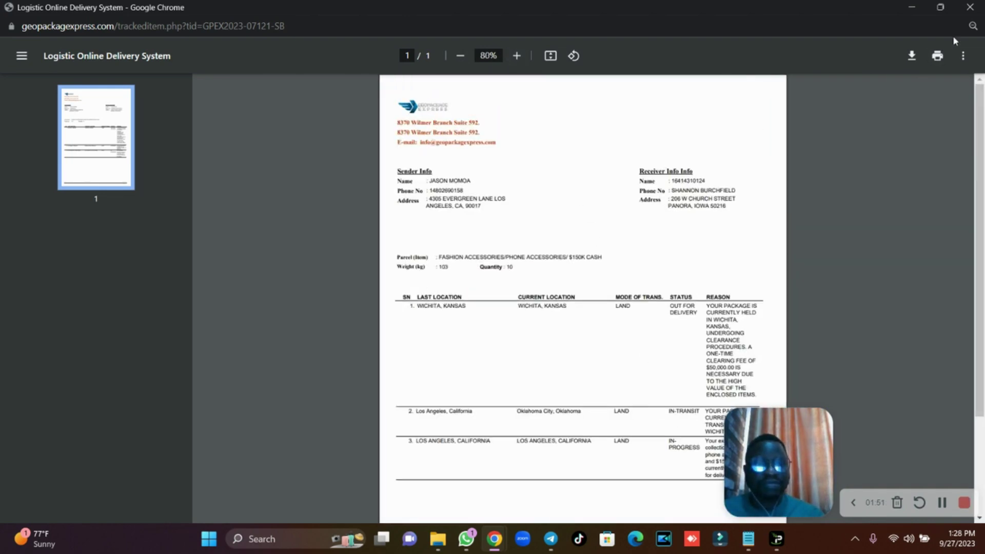
pyautogui.click(970, 5)
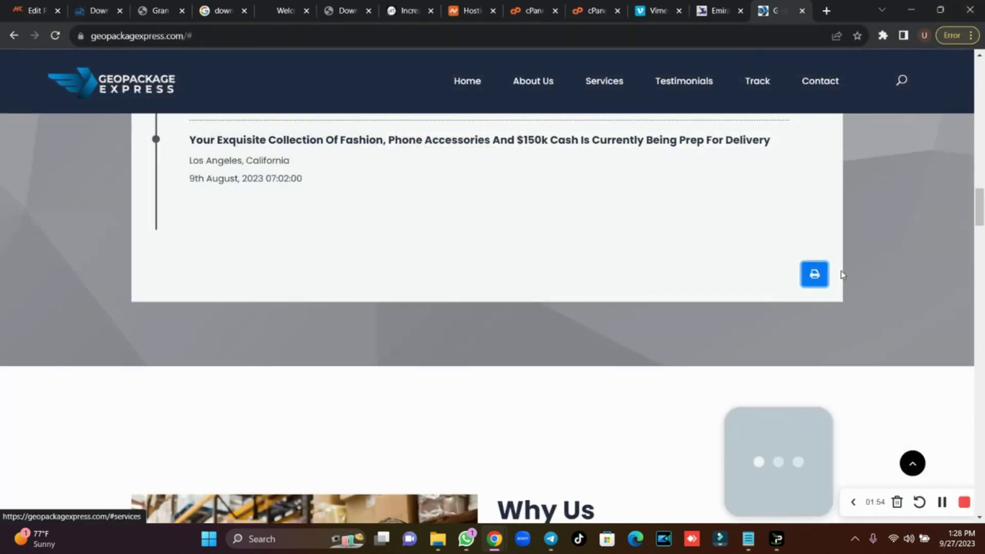
# - Review the shipment's delivery timeline, then switch to the cPanel File Manager tab
pyautogui.moveTo(981, 211); pyautogui.dragTo(982, 177)
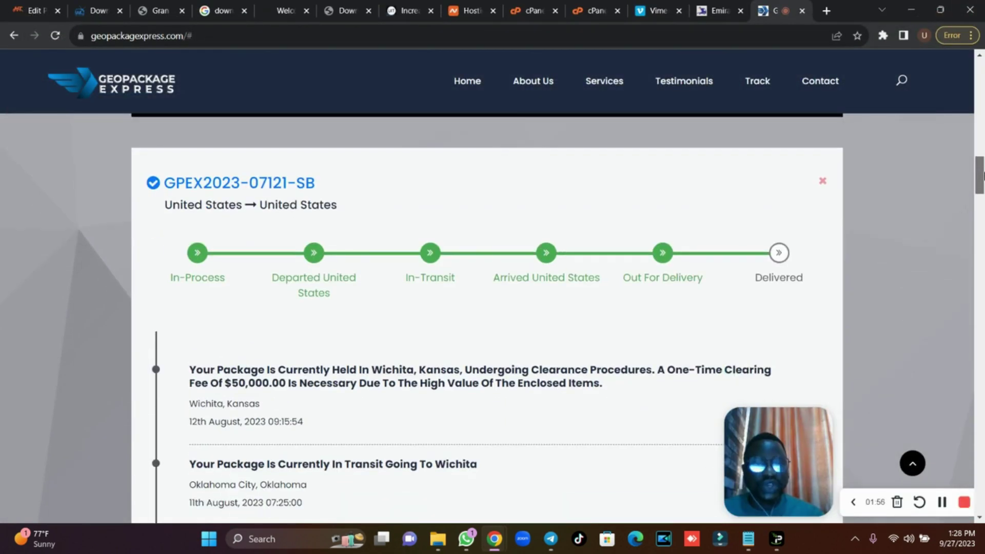
pyautogui.moveTo(981, 173)
pyautogui.mouseDown()
pyautogui.moveTo(983, 289)
pyautogui.moveTo(983, 66)
pyautogui.moveTo(983, 318)
pyautogui.moveTo(983, 171)
pyautogui.moveTo(975, 170)
pyautogui.mouseUp()
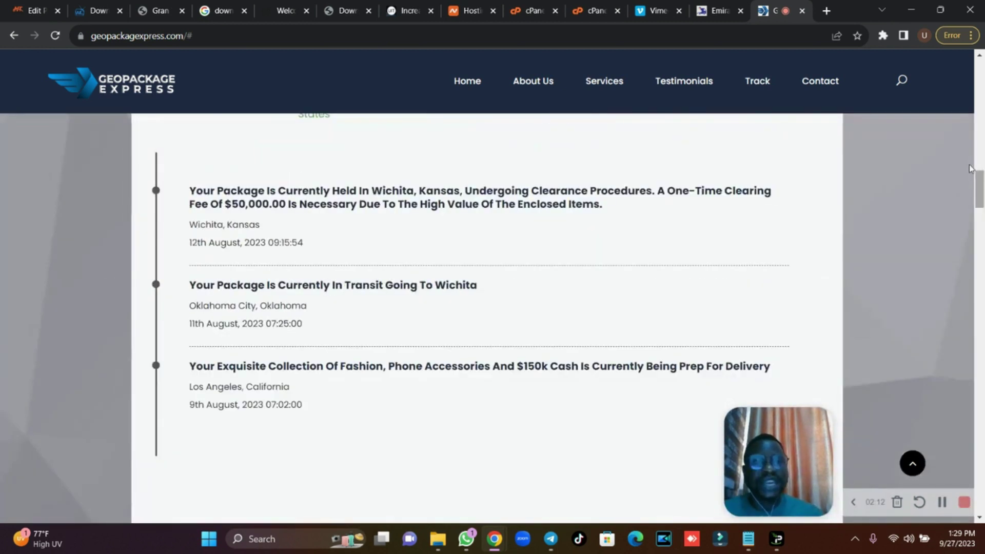
pyautogui.click(577, 6)
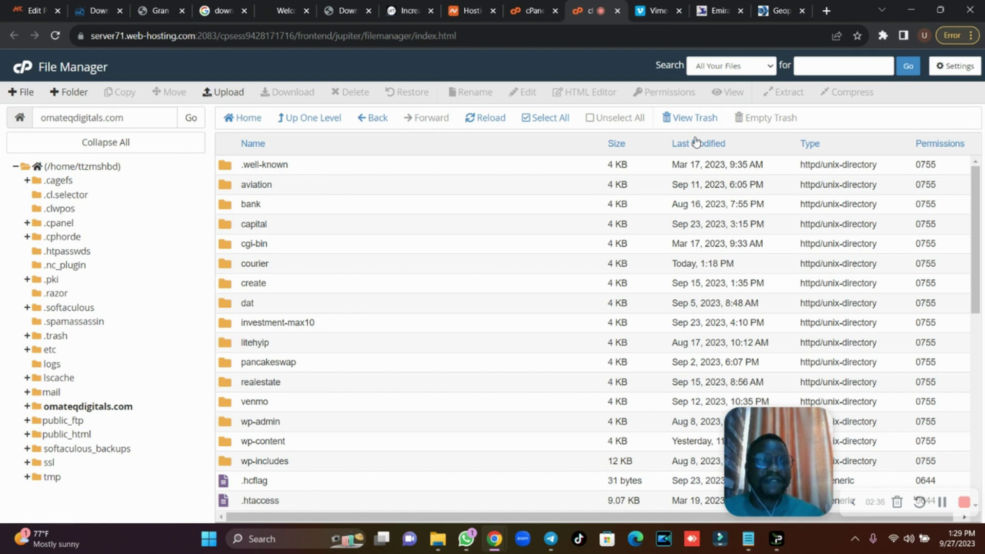
# - Upload Courier-site.zip (45.18 MB) into the courier folder and return to its listing
pyautogui.moveTo(981, 215)
pyautogui.mouseDown()
pyautogui.moveTo(982, 248)
pyautogui.moveTo(980, 201)
pyautogui.mouseUp()
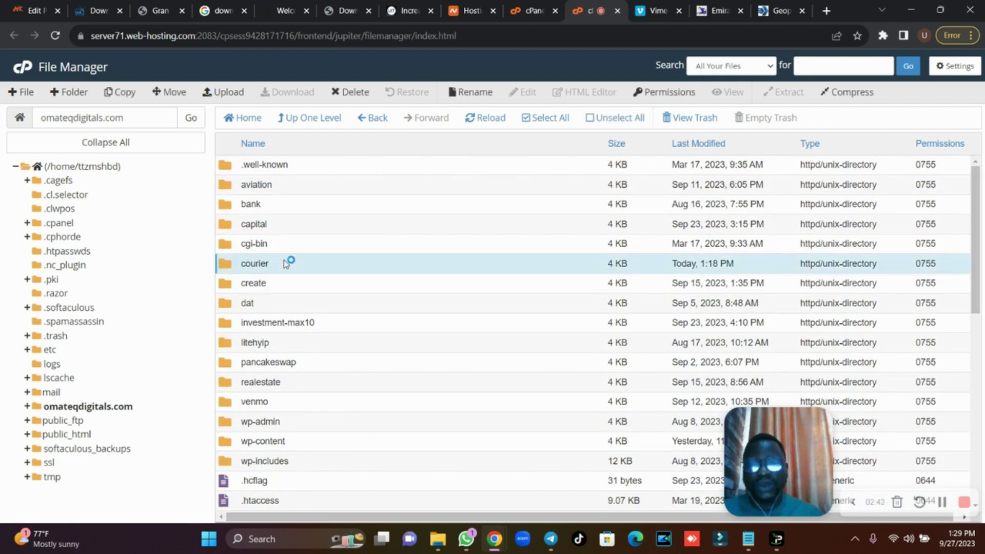
pyautogui.doubleClick(287, 262)
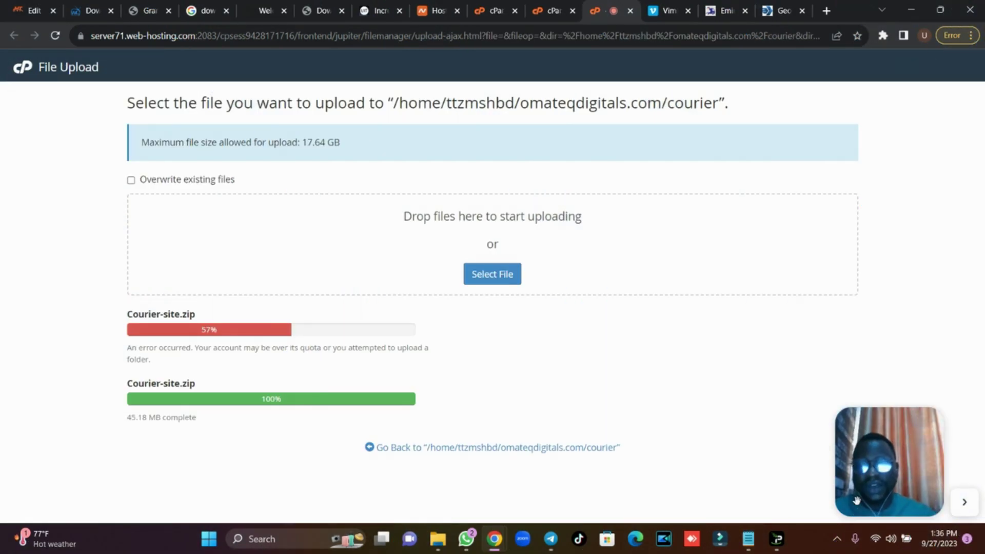
pyautogui.click(477, 448)
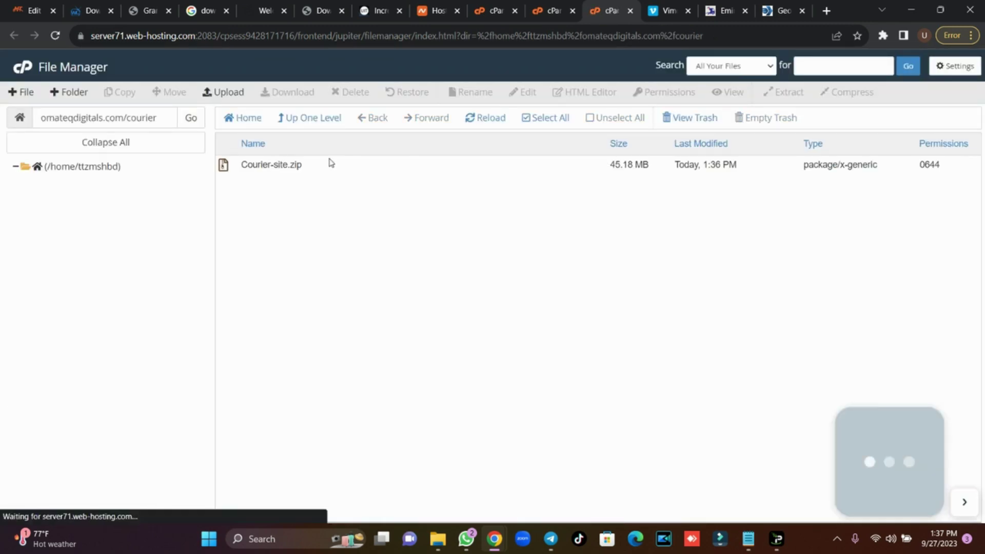
# - Extract Courier-site.zip into the courier folder and reload the listing
pyautogui.click(324, 165)
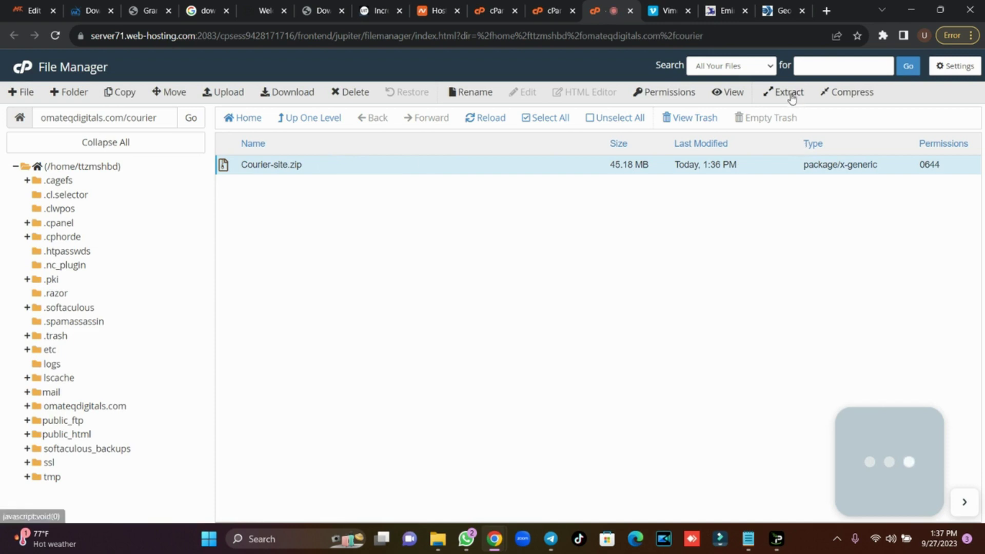
pyautogui.click(788, 92)
pyautogui.click(583, 349)
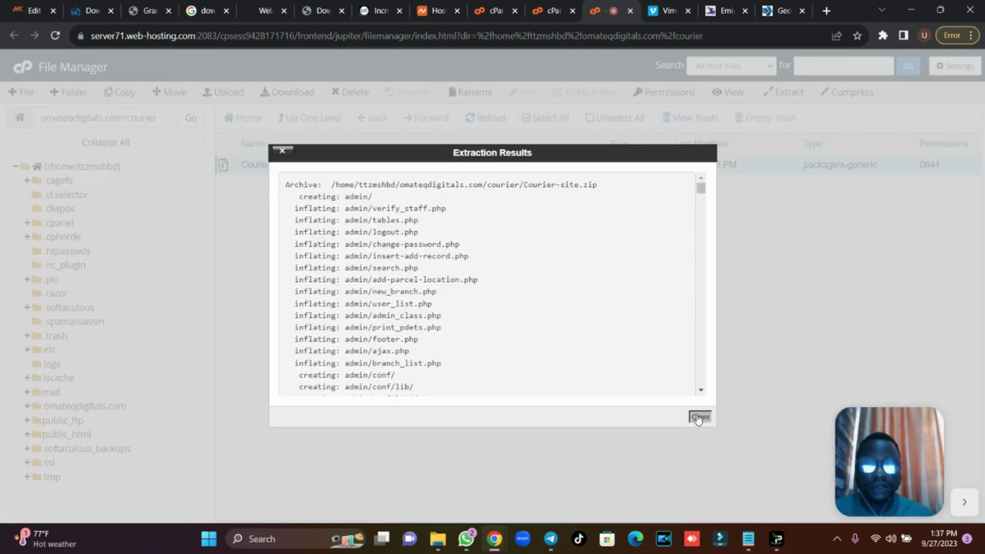
pyautogui.click(699, 416)
pyautogui.click(487, 119)
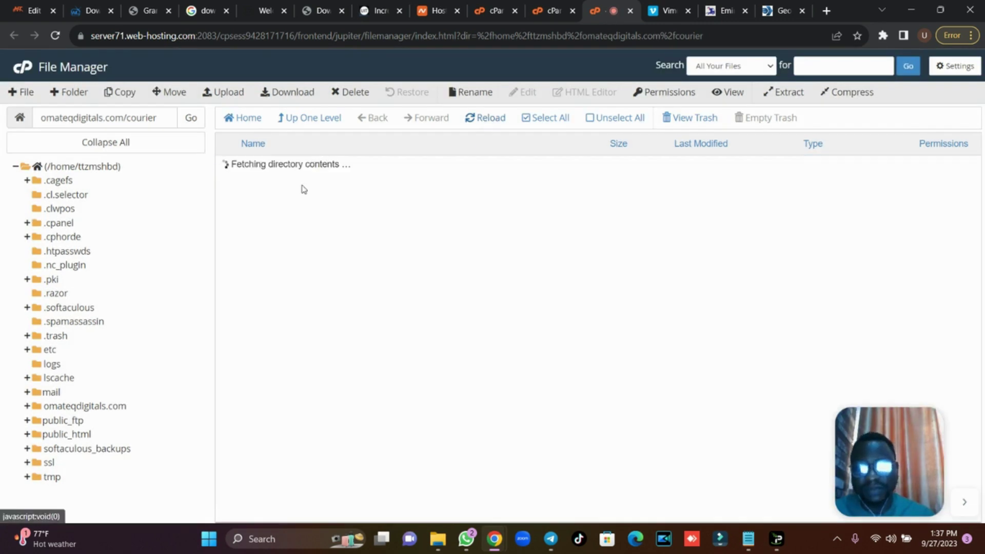
# - Permanently delete Courier-site.zip, skipping the trash, then go to the cPanel home tab
pyautogui.click(338, 327)
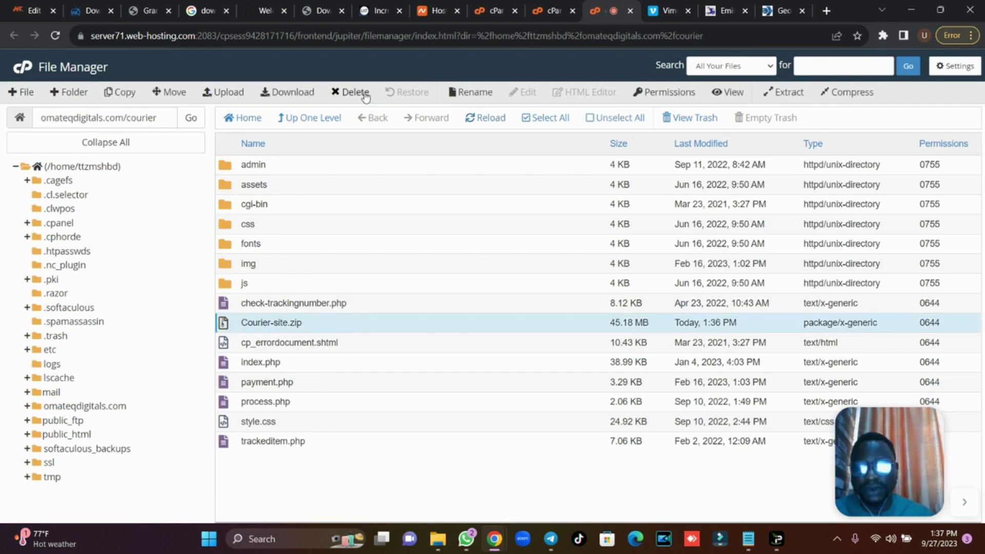
pyautogui.click(354, 92)
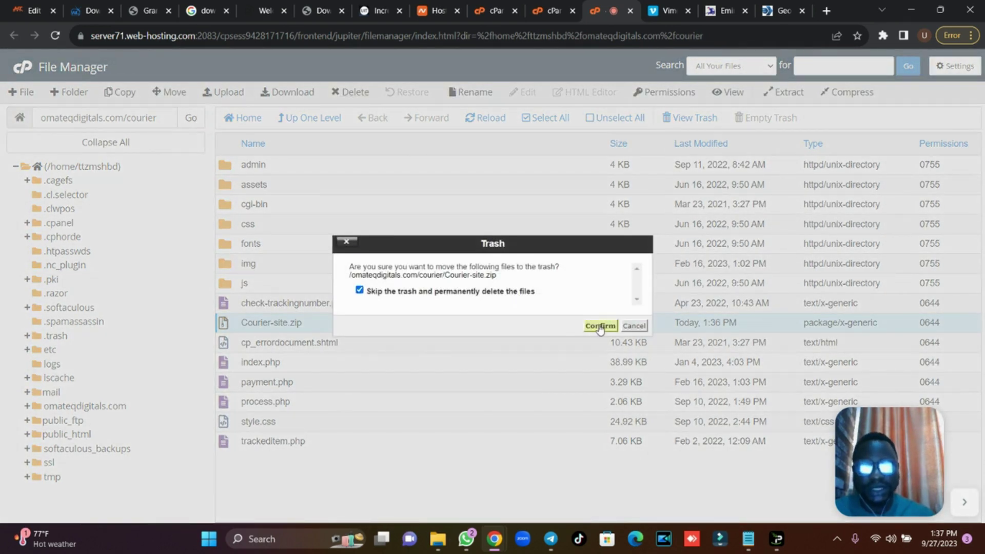
pyautogui.click(600, 326)
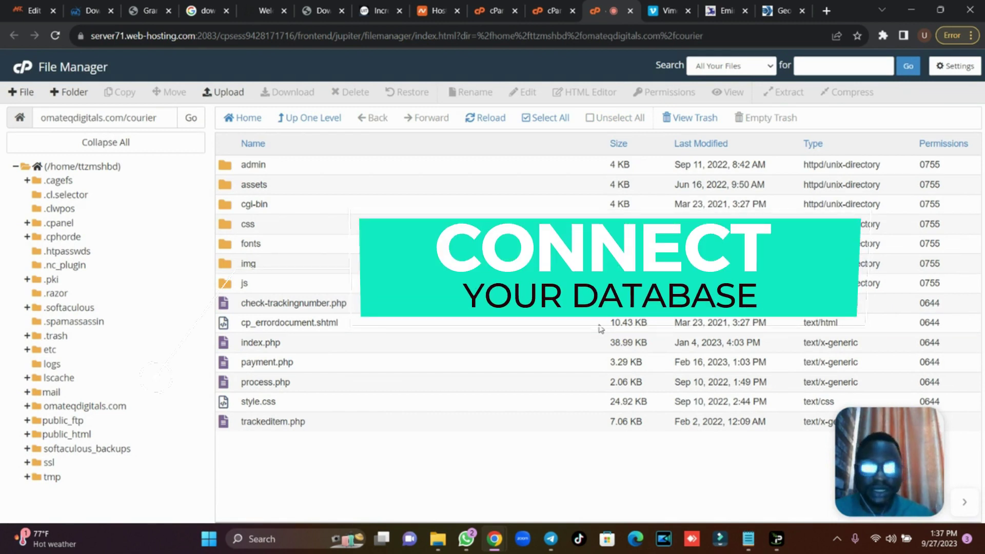
pyautogui.click(499, 6)
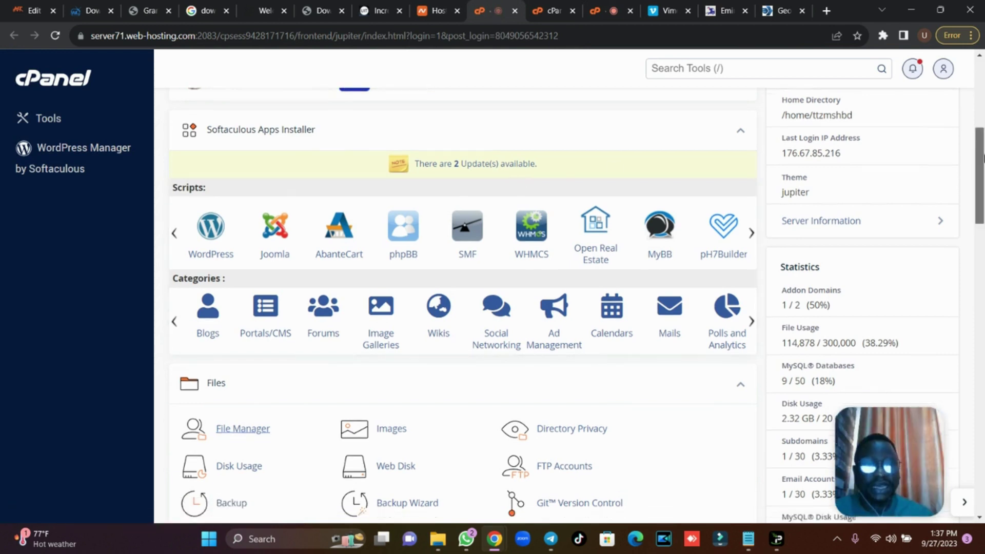
# - Create a new MySQL database named courier in the Database Wizard, then return to File Manager
pyautogui.scroll(-3, 984, 201)
pyautogui.scroll(-6, 983, 202)
pyautogui.scroll(-2, 414, 288)
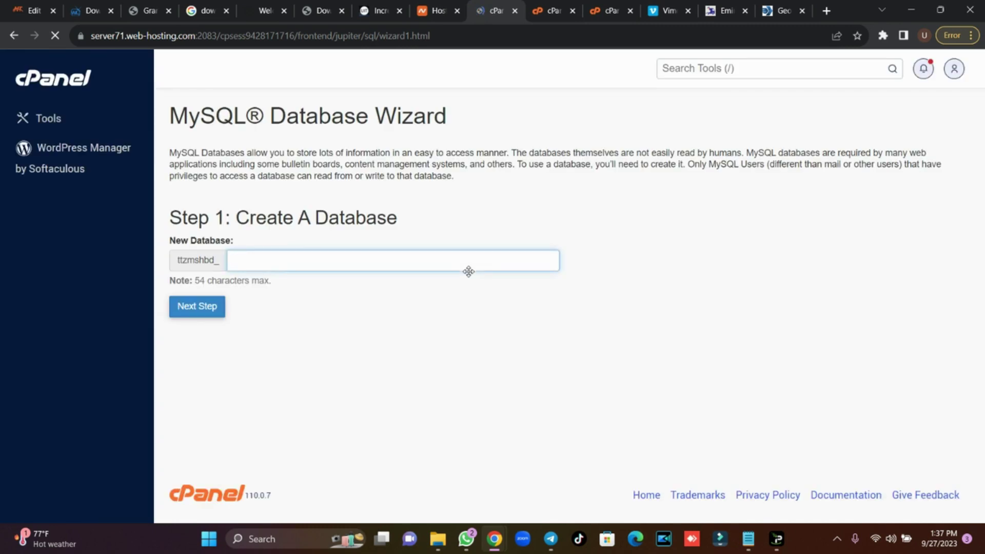
pyautogui.click(444, 266)
pyautogui.write('courier')
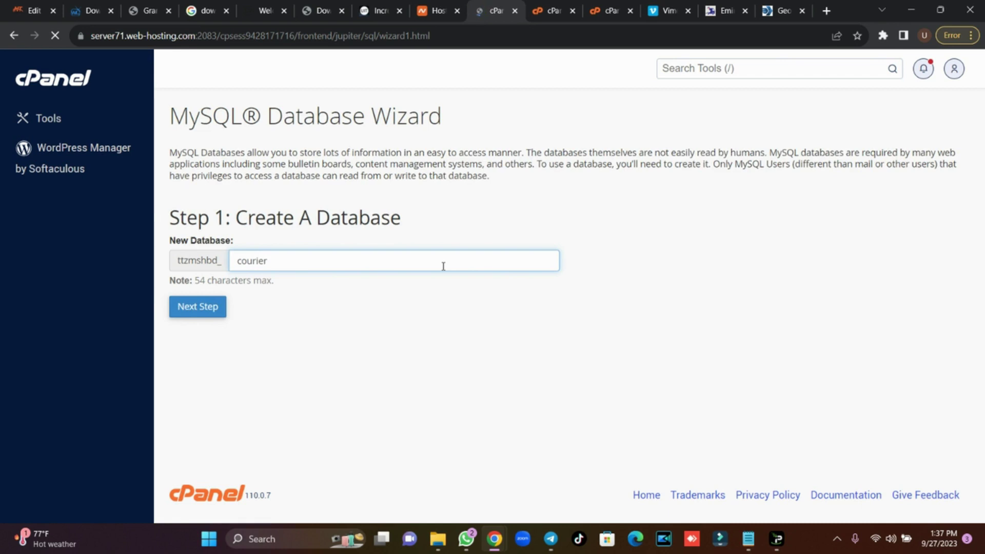
pyautogui.hotkey('ctrl', 'a')
pyautogui.hotkey('ctrl', 'c')
pyautogui.click(214, 307)
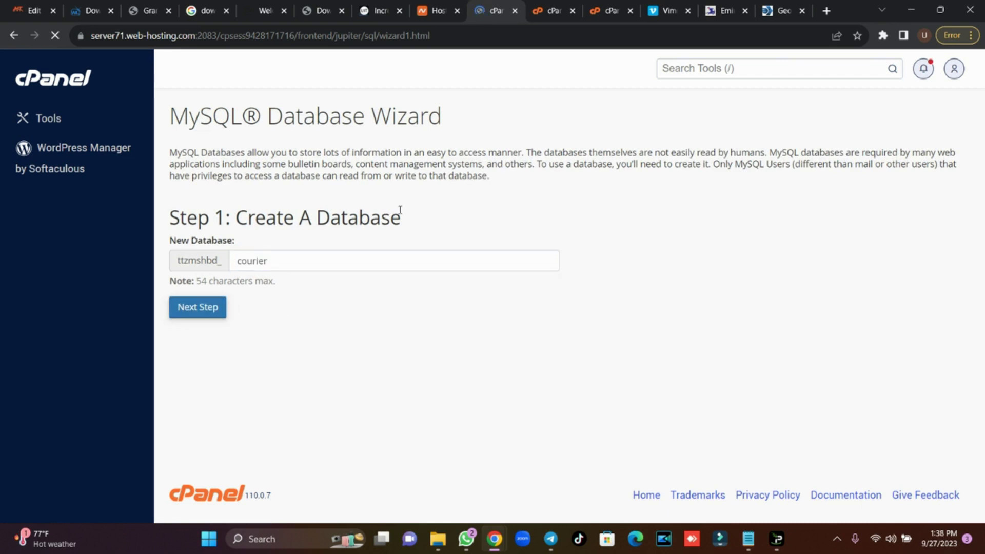
pyautogui.click(615, 6)
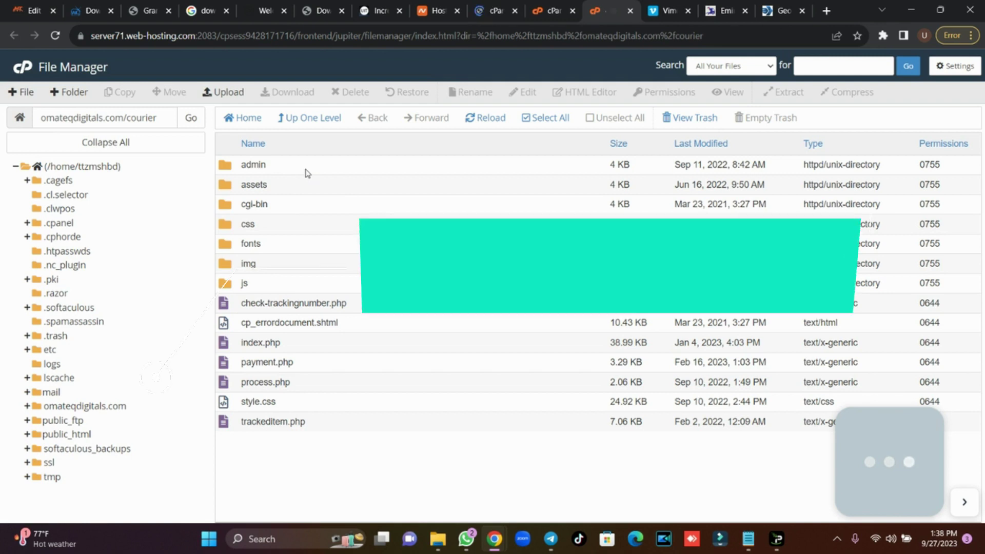
# - Open admin/conf/config.inc.php in the editor, then enter courier as the database username
pyautogui.doubleClick(306, 170)
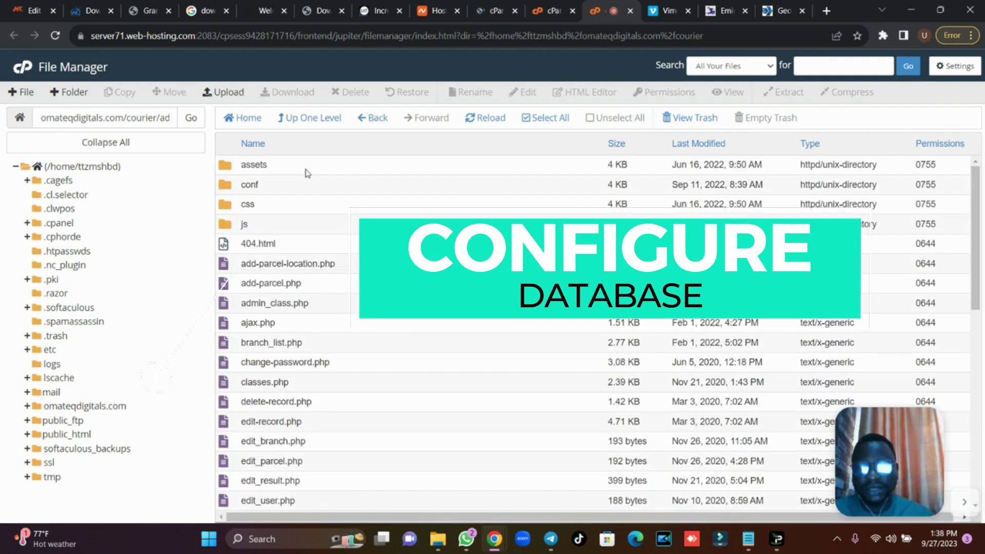
pyautogui.doubleClick(292, 184)
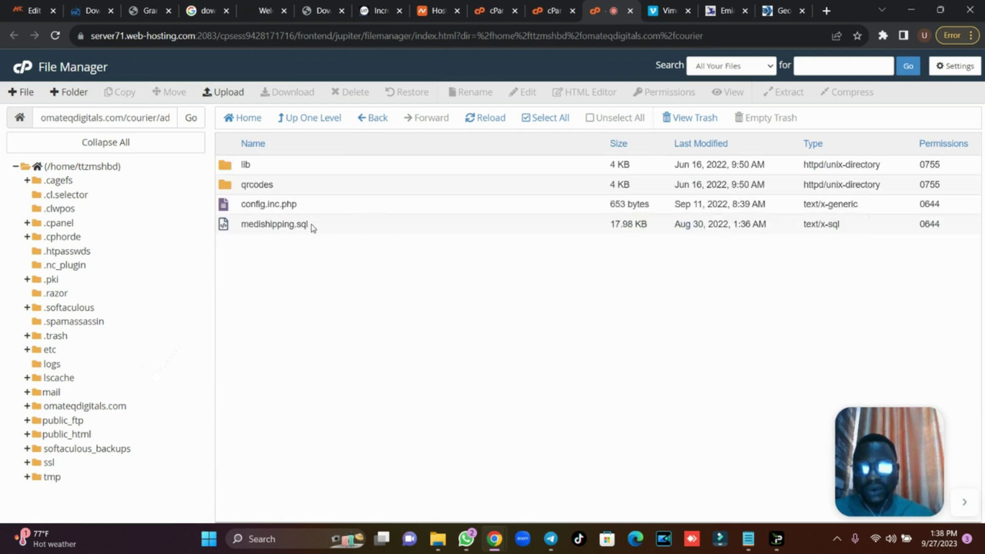
pyautogui.click(316, 211)
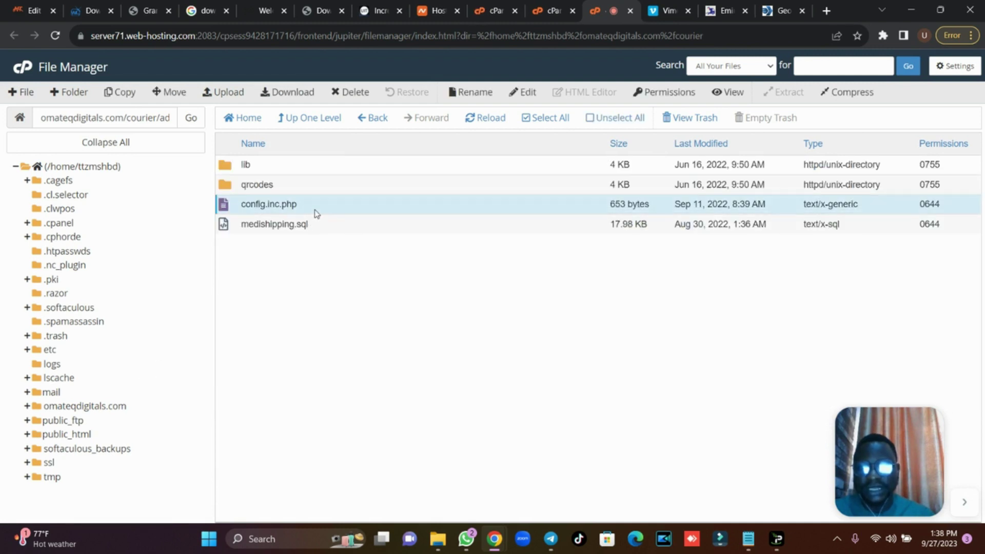
pyautogui.click(529, 91)
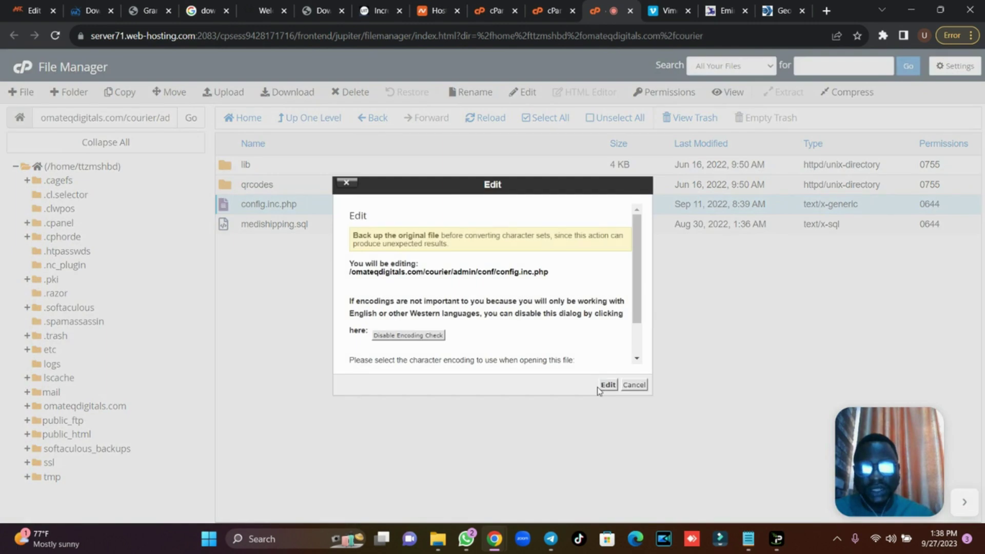
pyautogui.click(608, 385)
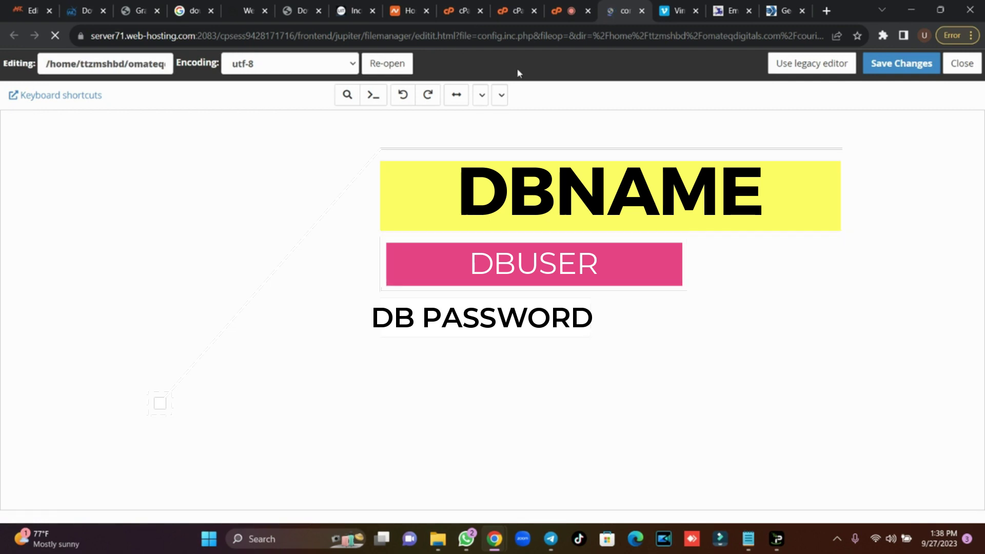
pyautogui.click(465, 11)
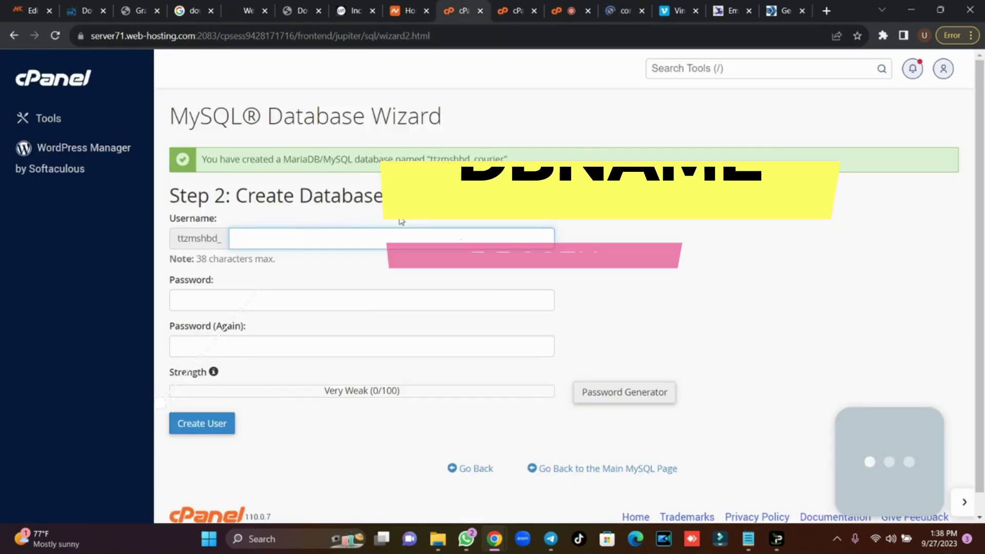
pyautogui.hotkey('ctrl', 'v')
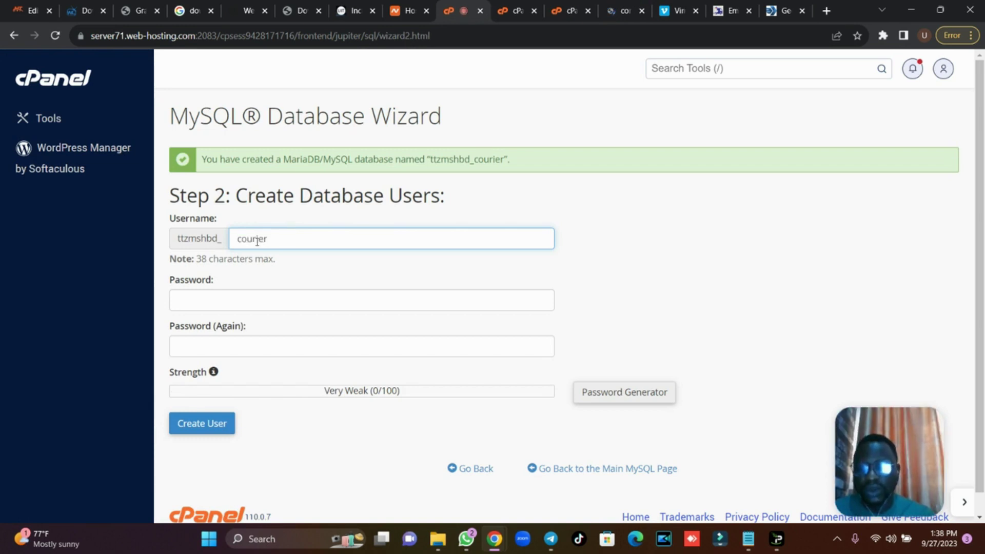
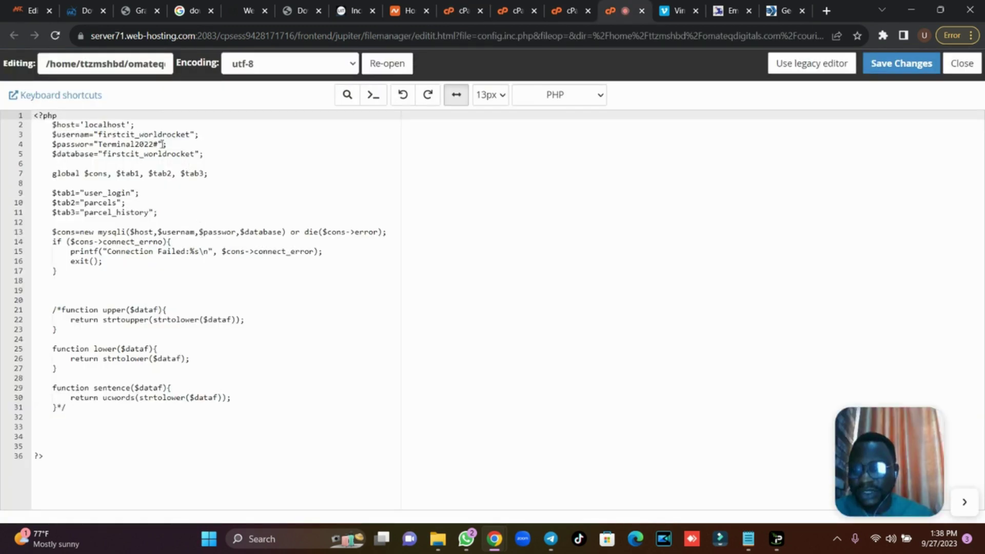
# - Grant the ttzmshbd_courier user ALL PRIVILEGES on the ttzmshbd_courier database, completing wizard Step 4
pyautogui.moveTo(158, 144); pyautogui.dragTo(99, 148)
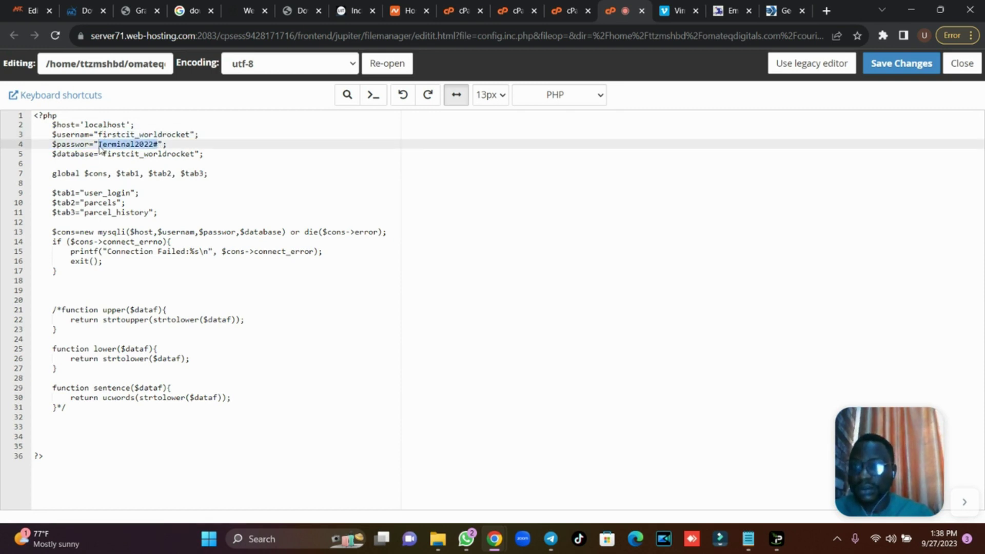
pyautogui.click(457, 11)
pyautogui.scroll(-2, 417, 284)
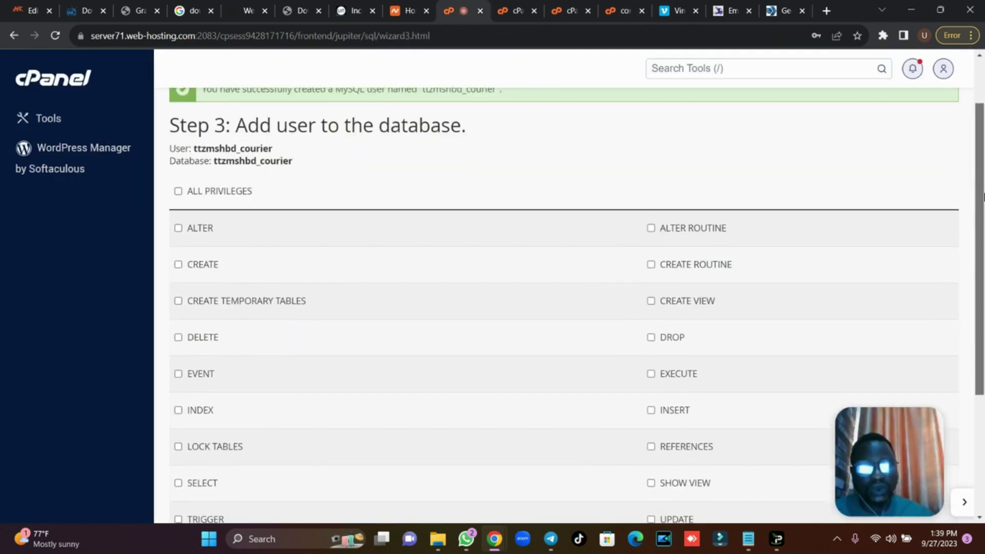
pyautogui.click(228, 198)
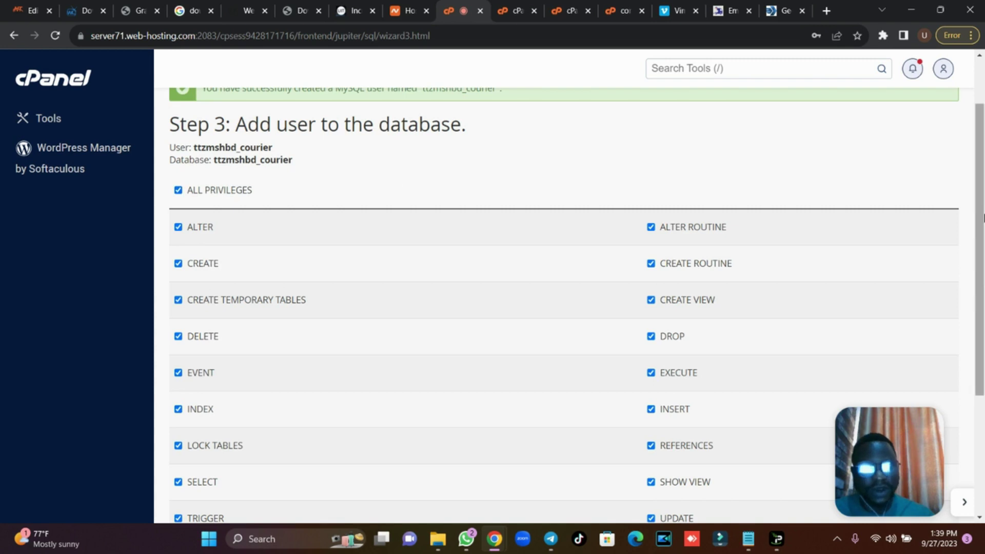
pyautogui.scroll(-3, 269, 426)
pyautogui.click(222, 435)
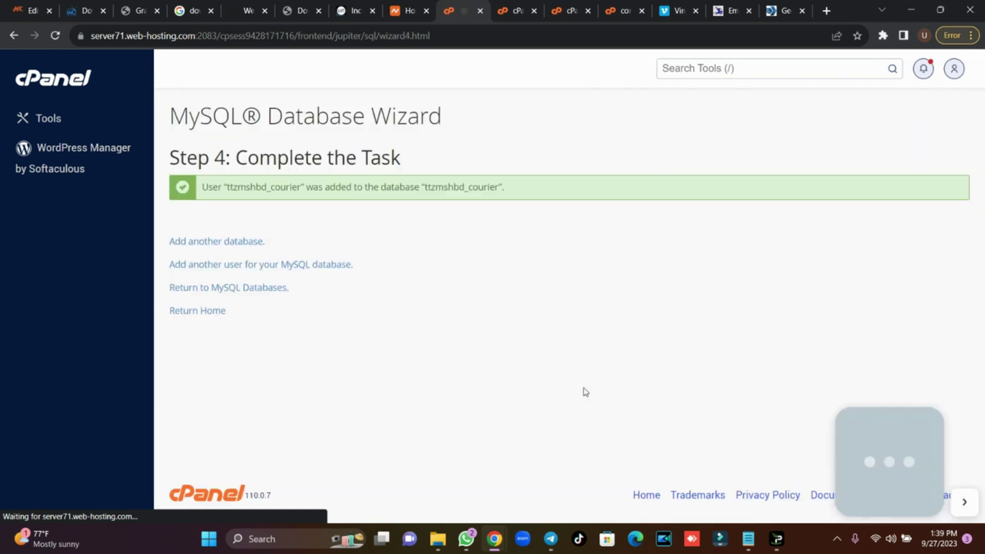
# - Go from the cPanel home page to MySQL Databases and scroll down to the Current Users list
pyautogui.click(213, 314)
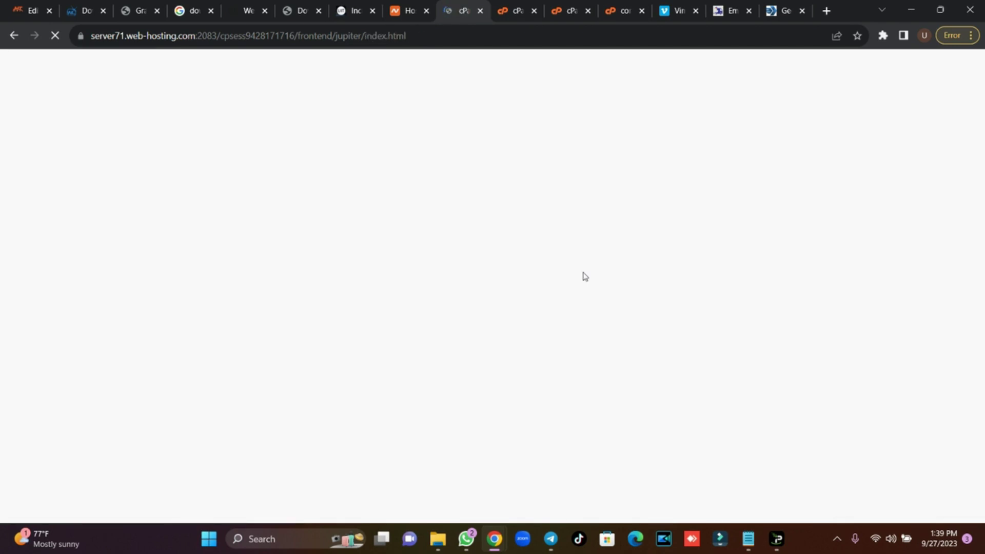
pyautogui.scroll(-1, 984, 192)
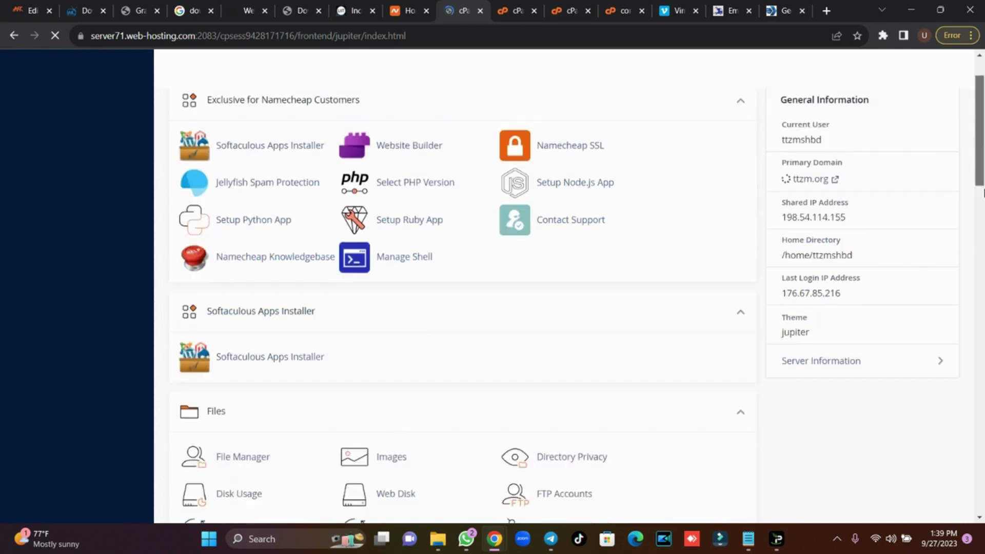
pyautogui.scroll(-12, 983, 193)
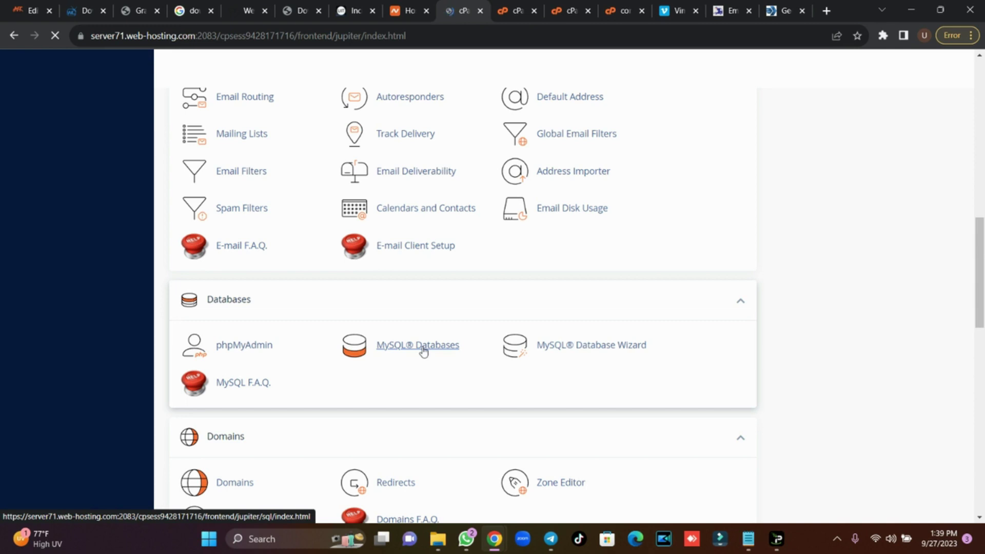
pyautogui.click(423, 351)
pyautogui.moveTo(981, 182); pyautogui.dragTo(983, 498)
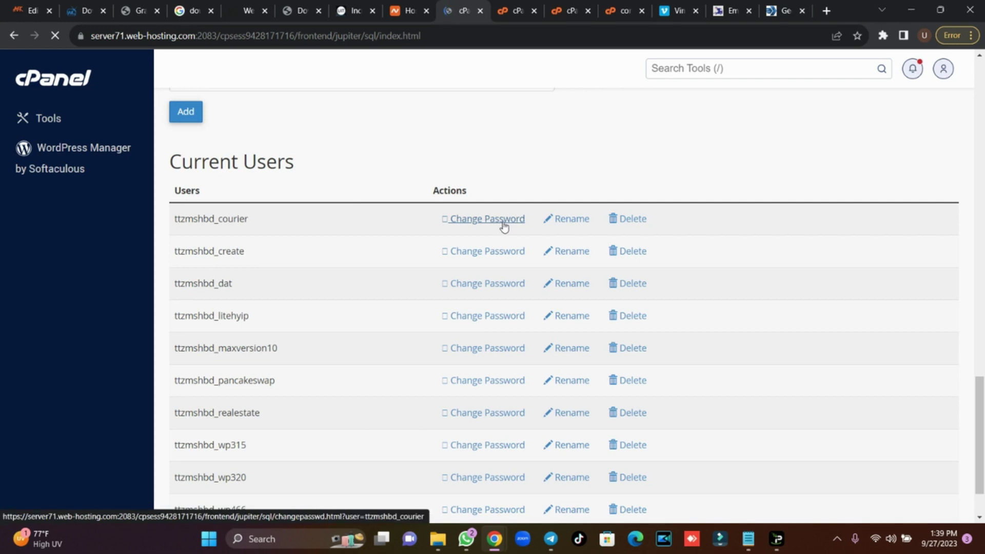
# - Generate a strong new password for the ttzmshbd_courier user and copy it
pyautogui.click(504, 220)
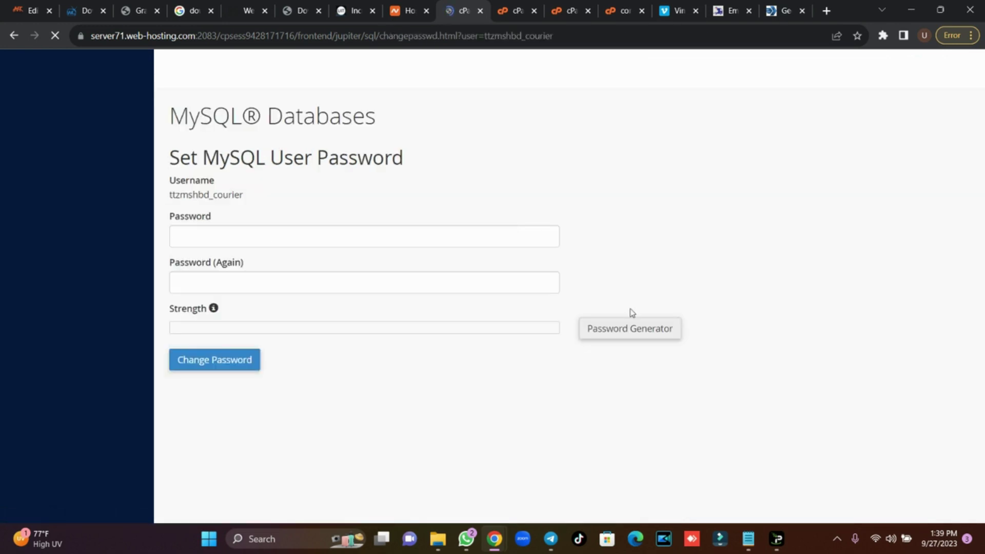
pyautogui.click(193, 238)
pyautogui.hotkey('ctrl', 'v')
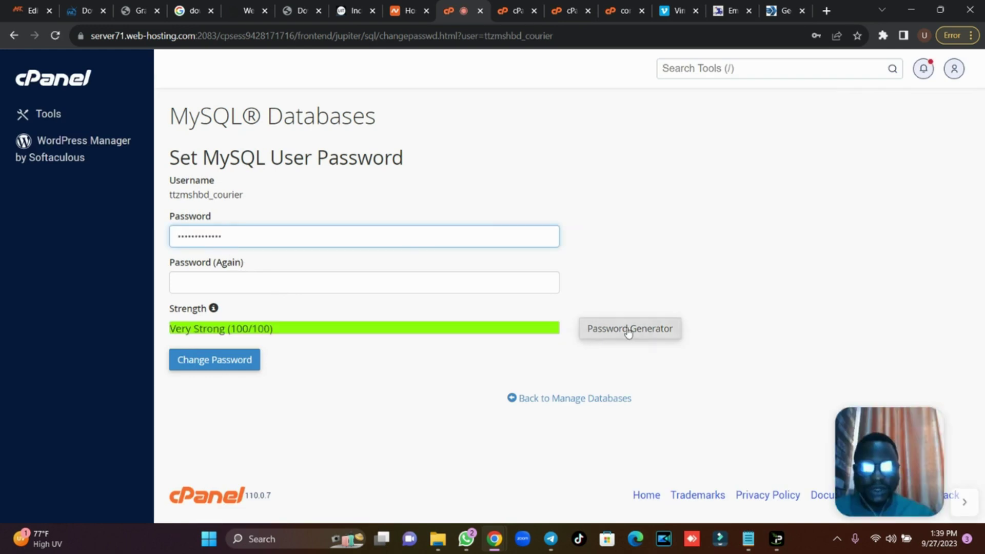
pyautogui.click(628, 331)
pyautogui.tripleClick(460, 245)
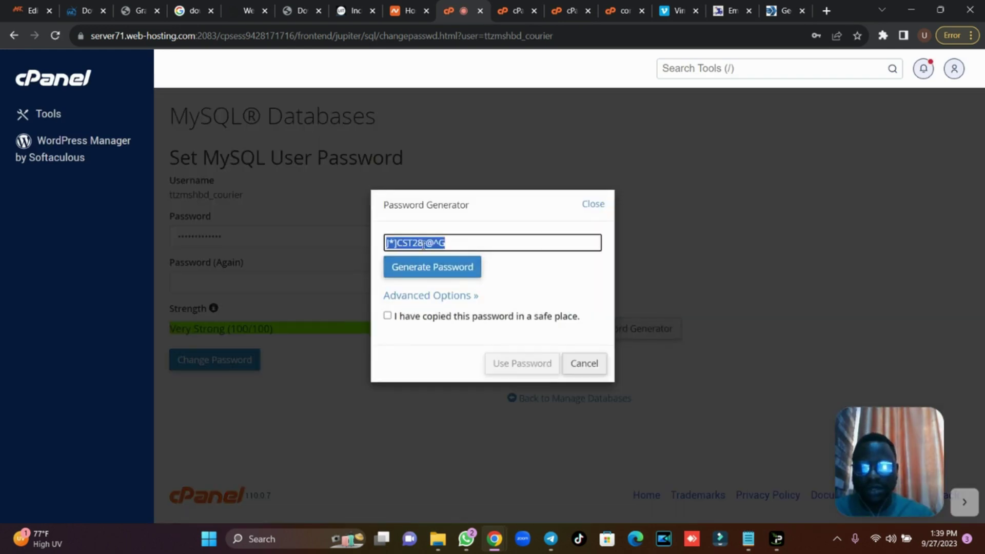
pyautogui.rightClick(423, 245)
pyautogui.click(477, 325)
pyautogui.click(434, 324)
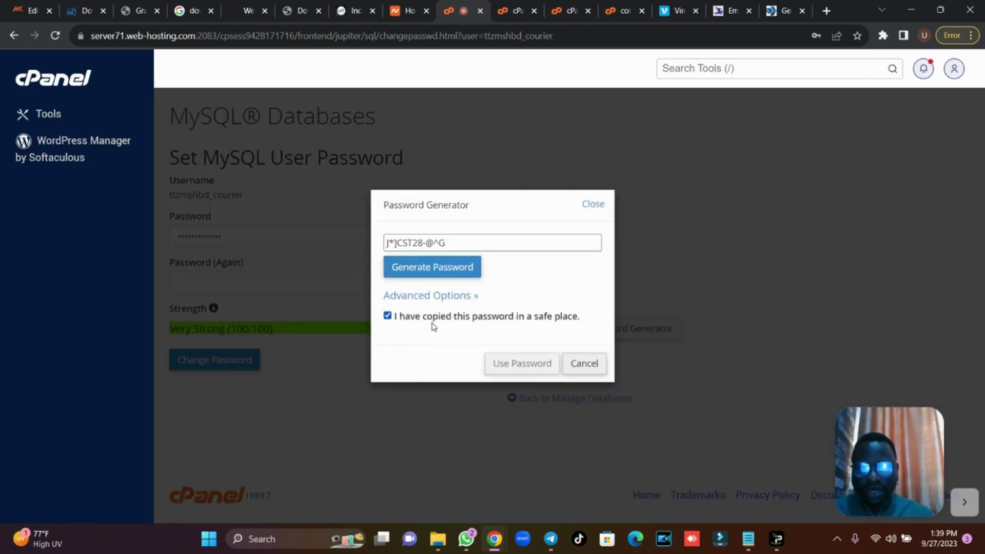
pyautogui.click(515, 363)
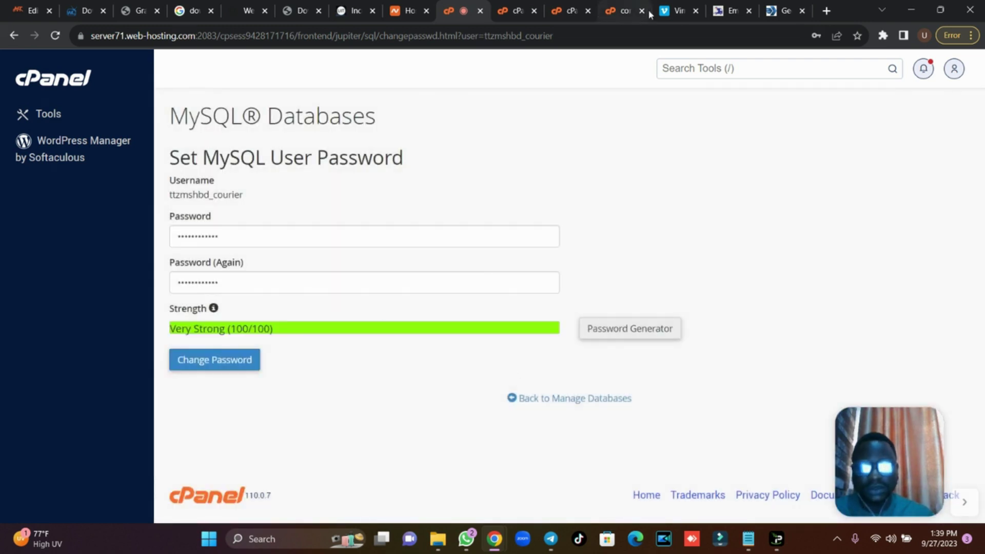
# - Paste the generated password into config.inc.php line 4 and save it as the user's new password
pyautogui.click(627, 6)
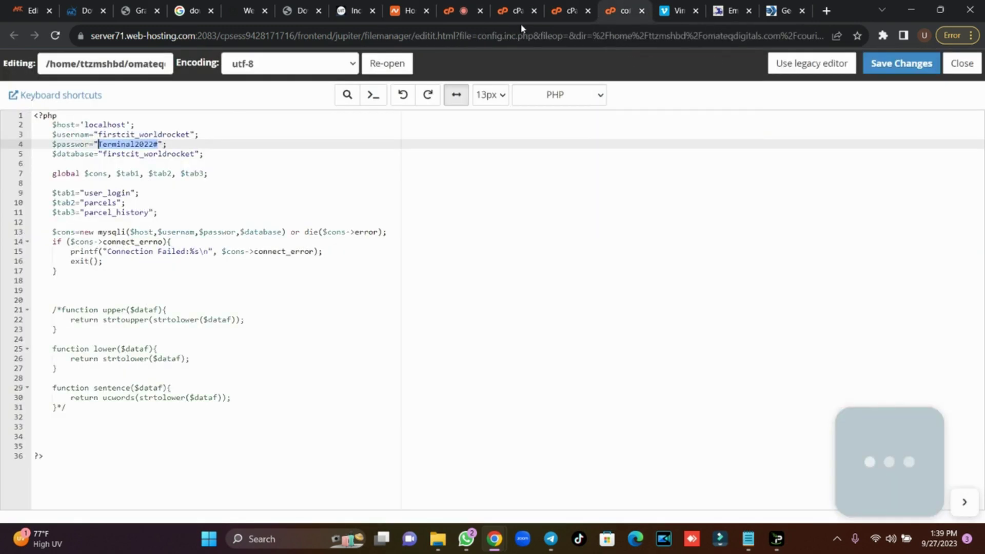
pyautogui.click(160, 144)
pyautogui.press('BackSpace')
pyautogui.press('BackSpace')
pyautogui.press('BackSpace')
pyautogui.press('BackSpace')
pyautogui.press('BackSpace')
pyautogui.press('BackSpace')
pyautogui.press('BackSpace')
pyautogui.press('BackSpace')
pyautogui.press('BackSpace')
pyautogui.press('BackSpace')
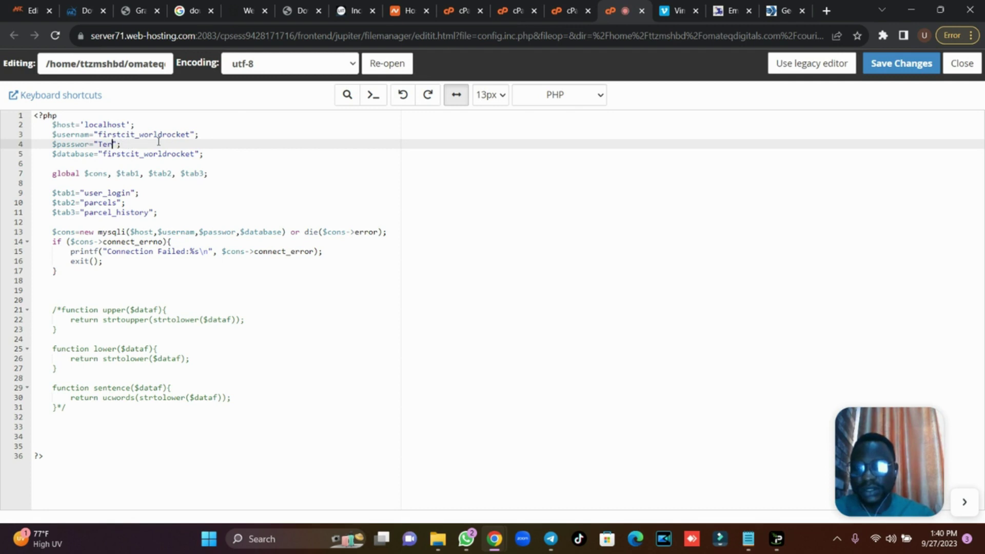
pyautogui.hotkey('ctrl', 'v')
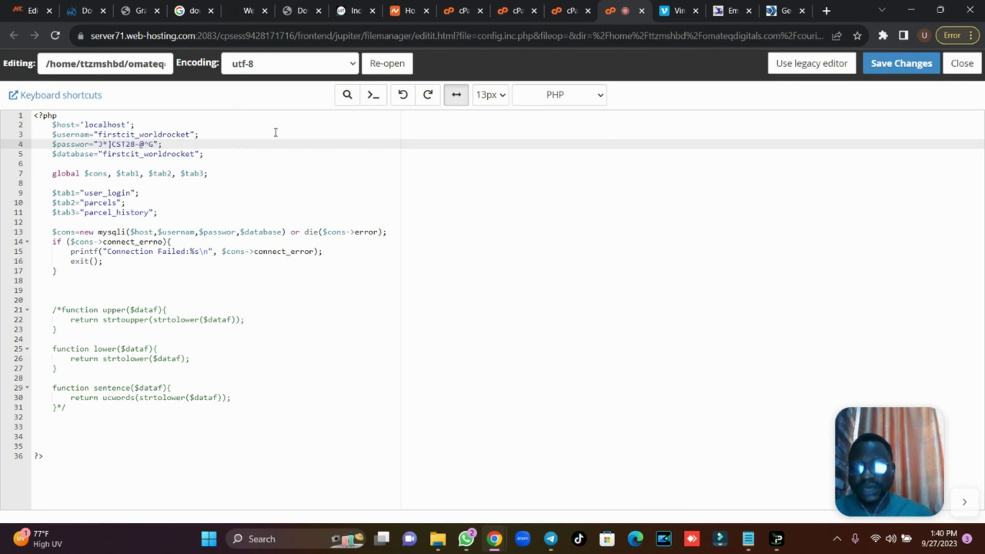
pyautogui.click(456, 10)
pyautogui.click(221, 367)
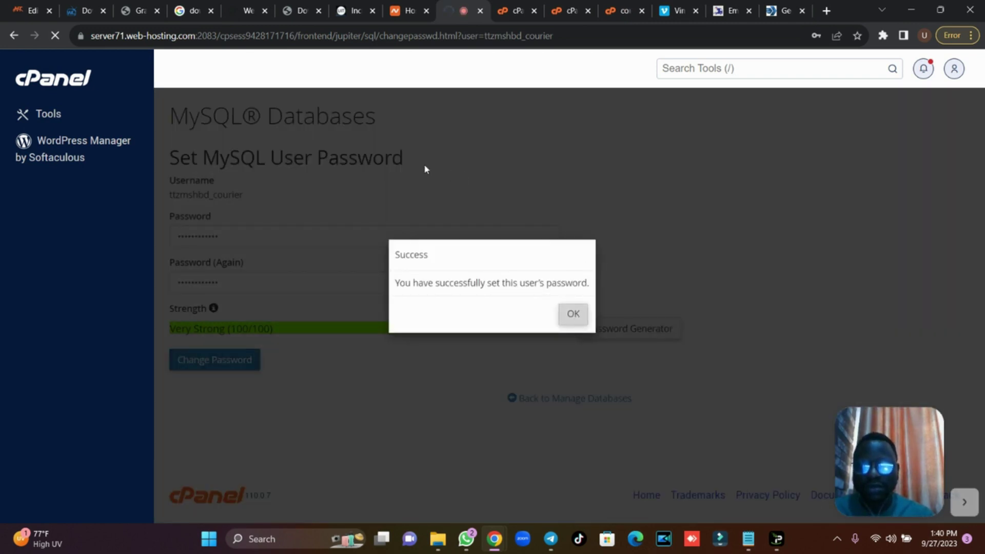
pyautogui.click(624, 15)
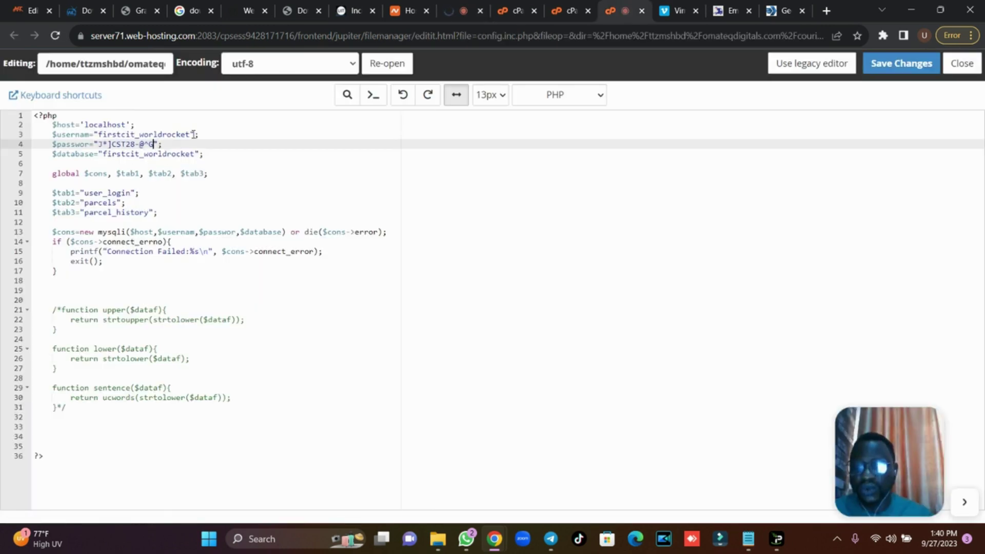
# - Replace config.inc.php's username and database values with ttzmshbd_courier and save the file
pyautogui.click(462, 11)
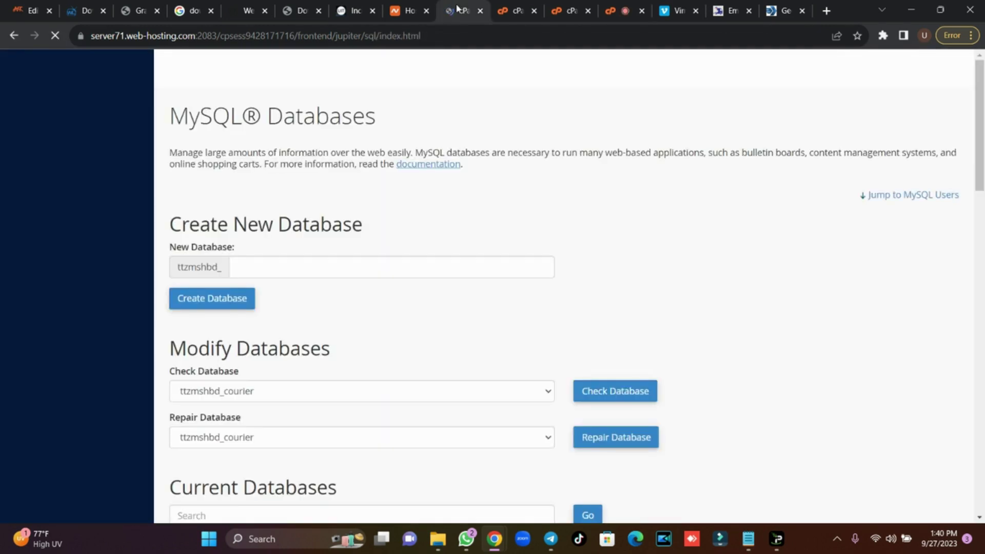
pyautogui.moveTo(980, 153); pyautogui.dragTo(983, 255)
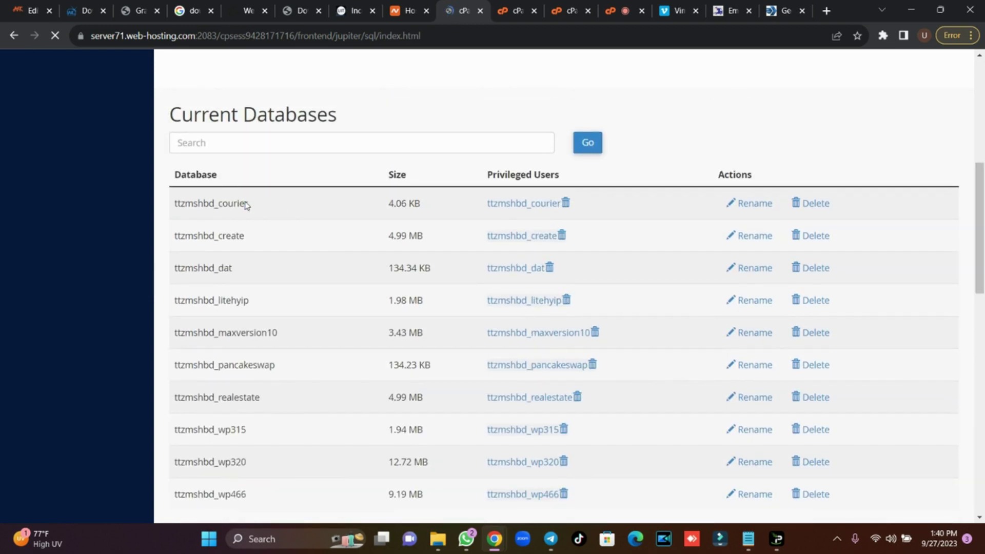
pyautogui.moveTo(247, 204); pyautogui.dragTo(176, 205)
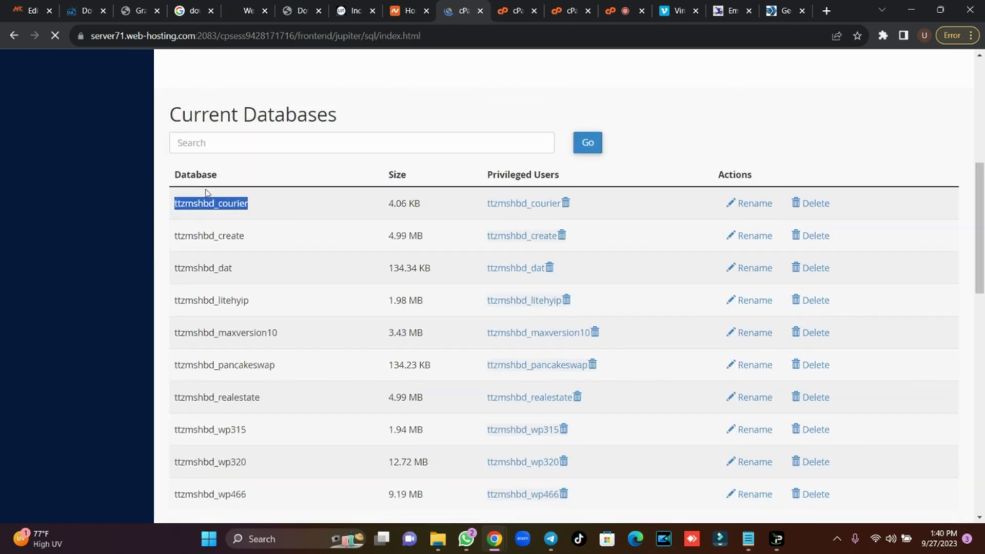
pyautogui.click(633, 6)
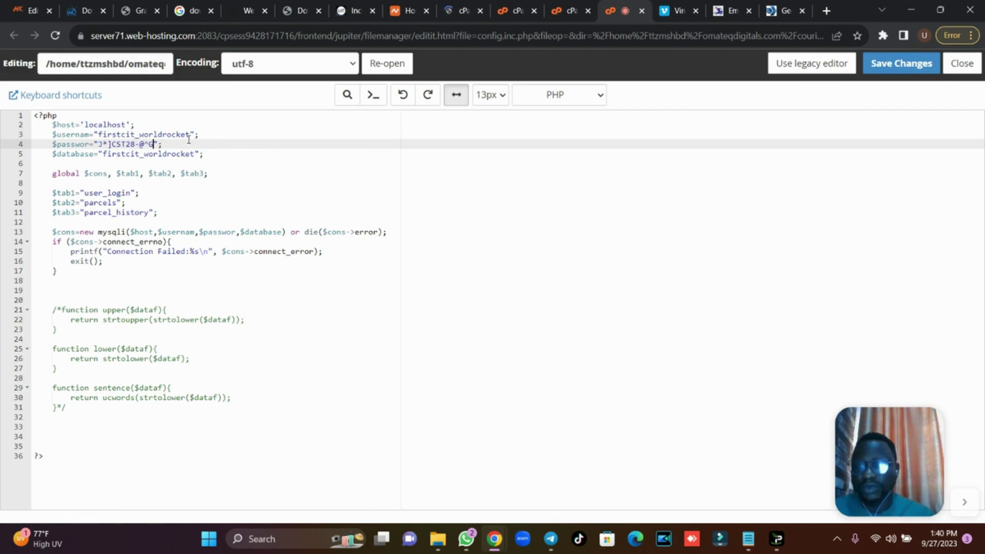
pyautogui.moveTo(191, 135); pyautogui.dragTo(98, 135)
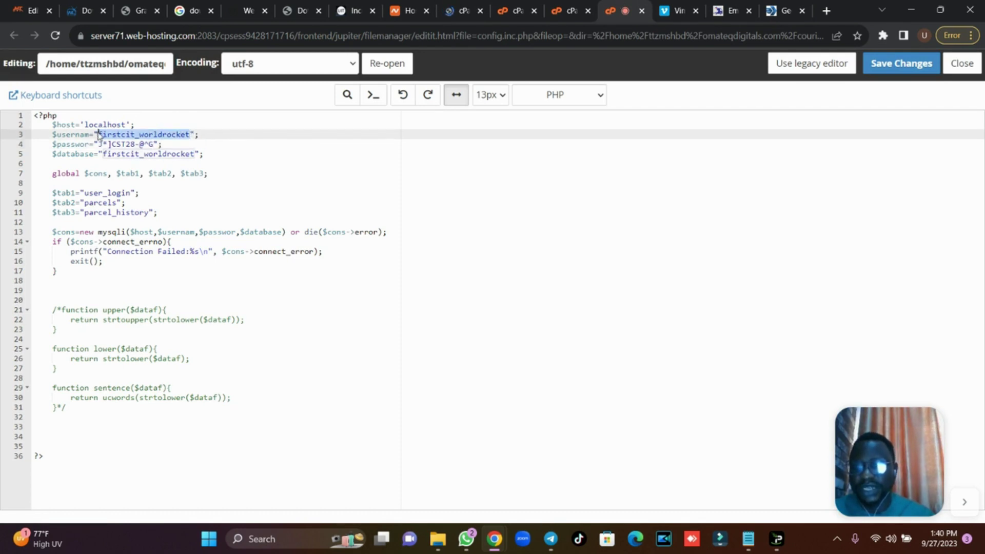
pyautogui.press('BackSpace')
pyautogui.hotkey('ctrl', 'v')
pyautogui.moveTo(196, 155); pyautogui.dragTo(104, 156)
pyautogui.press('BackSpace')
pyautogui.hotkey('ctrl', 'v')
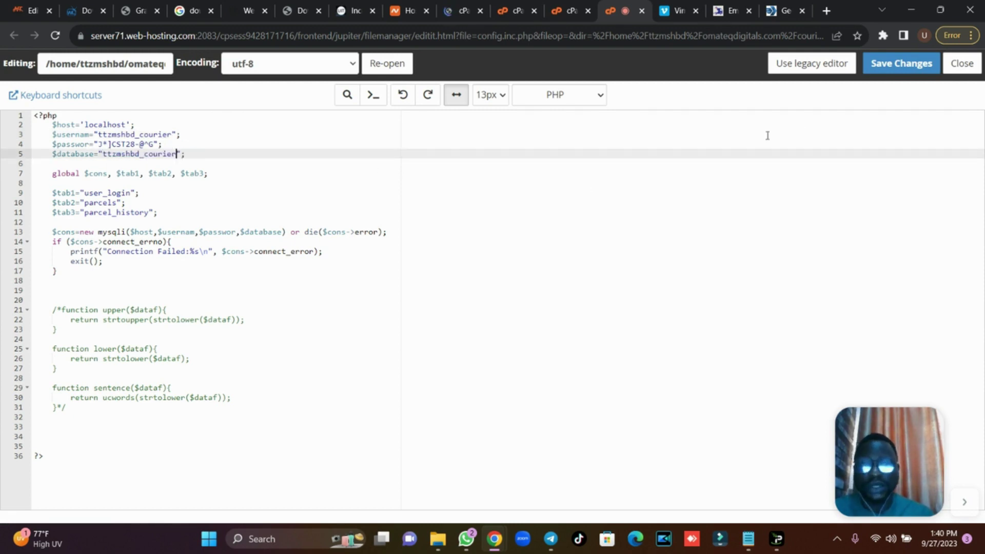
pyautogui.click(902, 70)
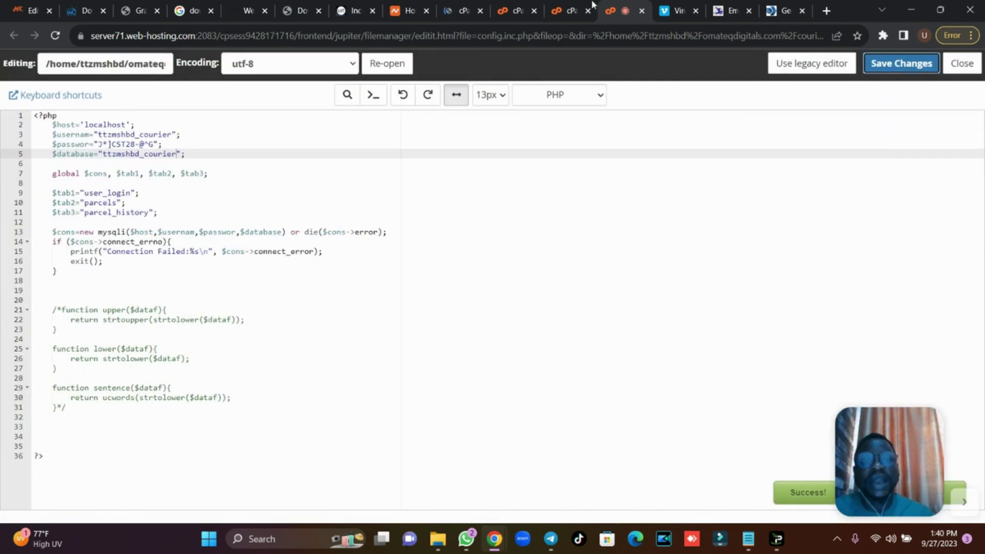
# - Download medishipping.sql from the courier conf folder in File Manager, returning to cPanel home
pyautogui.click(574, 8)
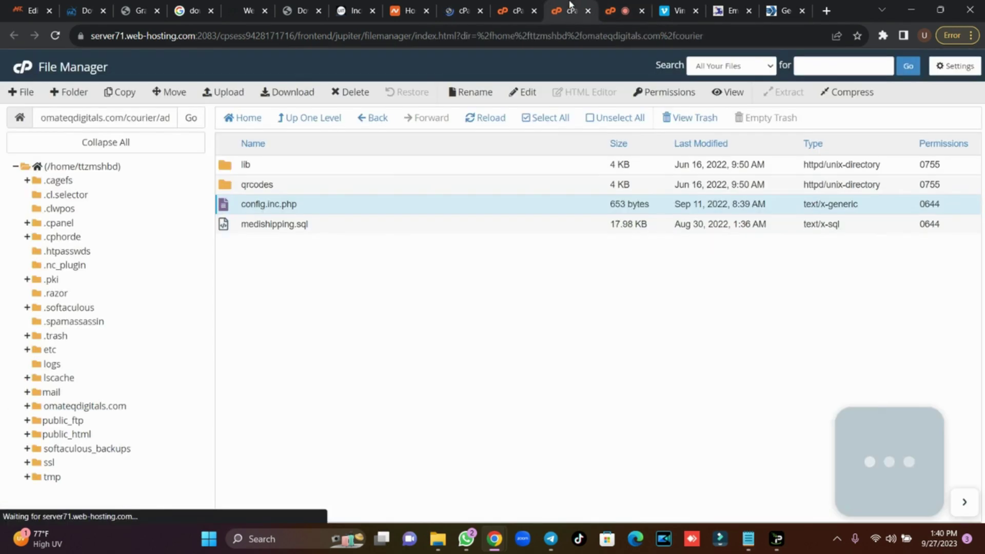
pyautogui.click(529, 6)
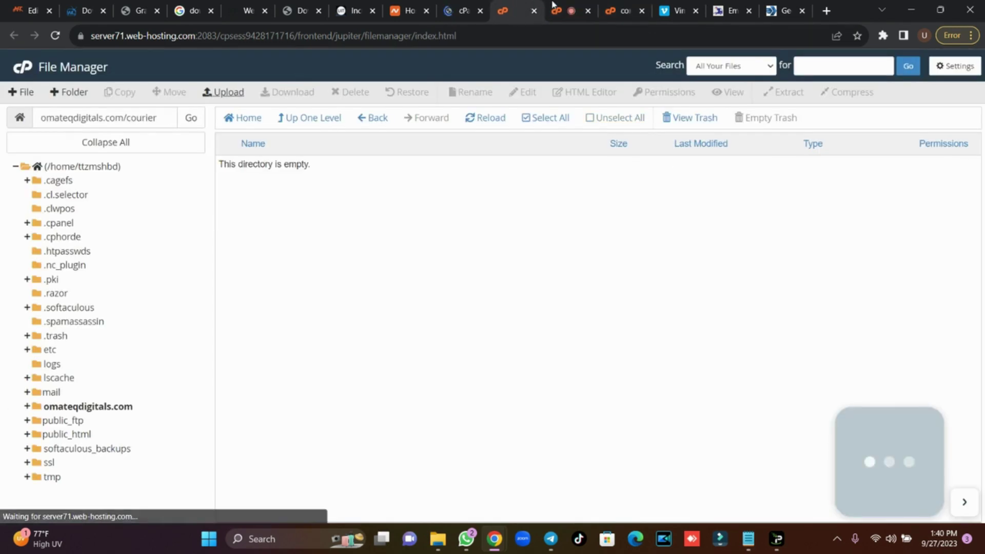
pyautogui.click(534, 10)
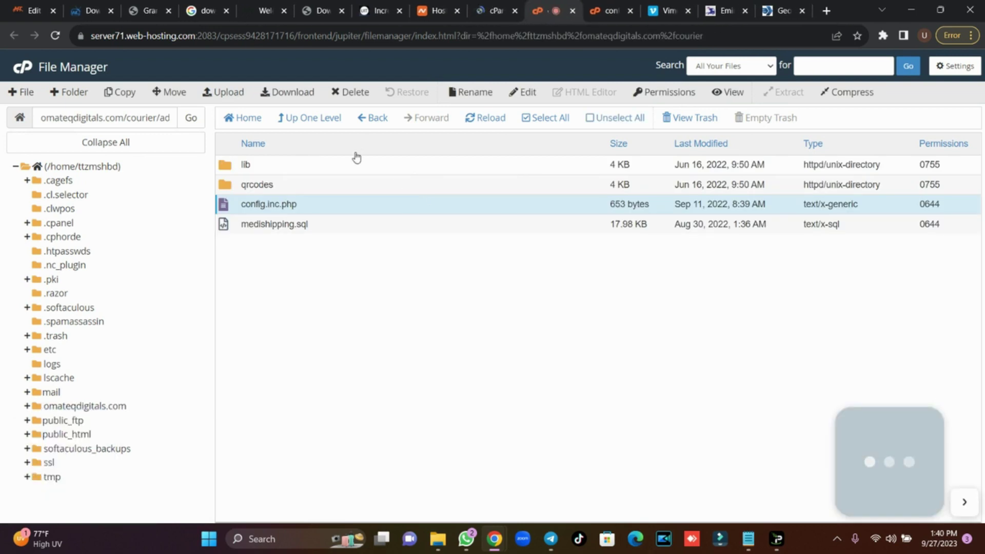
pyautogui.click(314, 126)
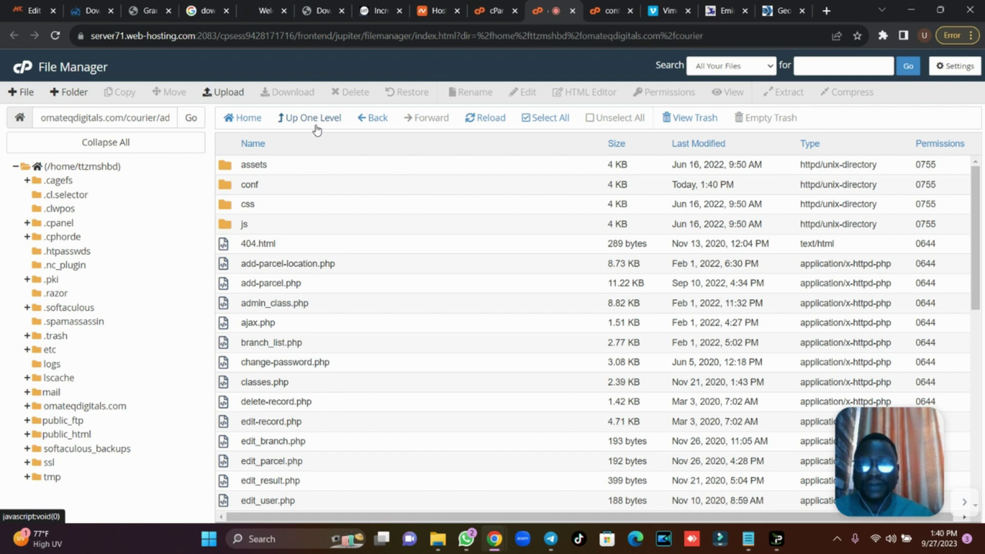
pyautogui.doubleClick(284, 186)
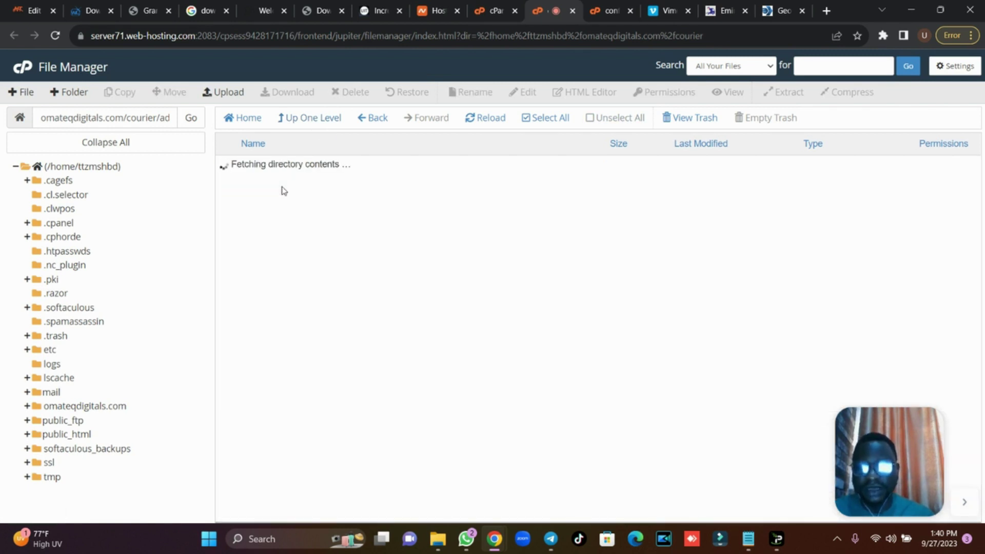
pyautogui.click(320, 229)
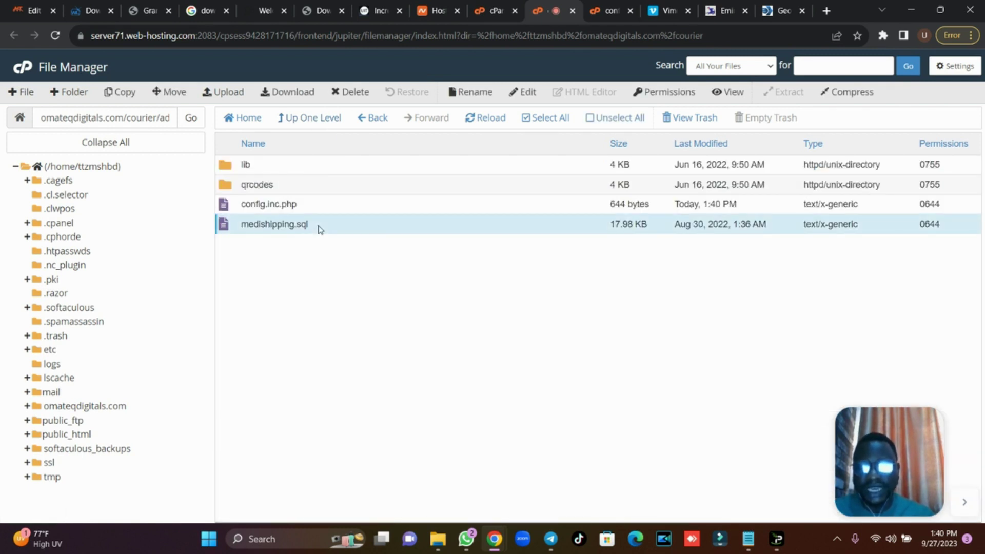
pyautogui.click(298, 95)
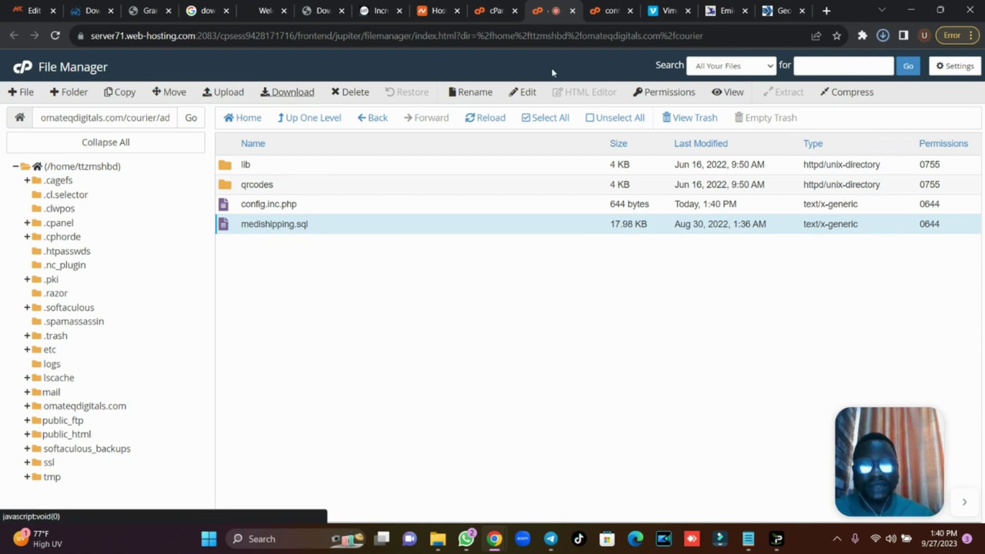
pyautogui.click(498, 9)
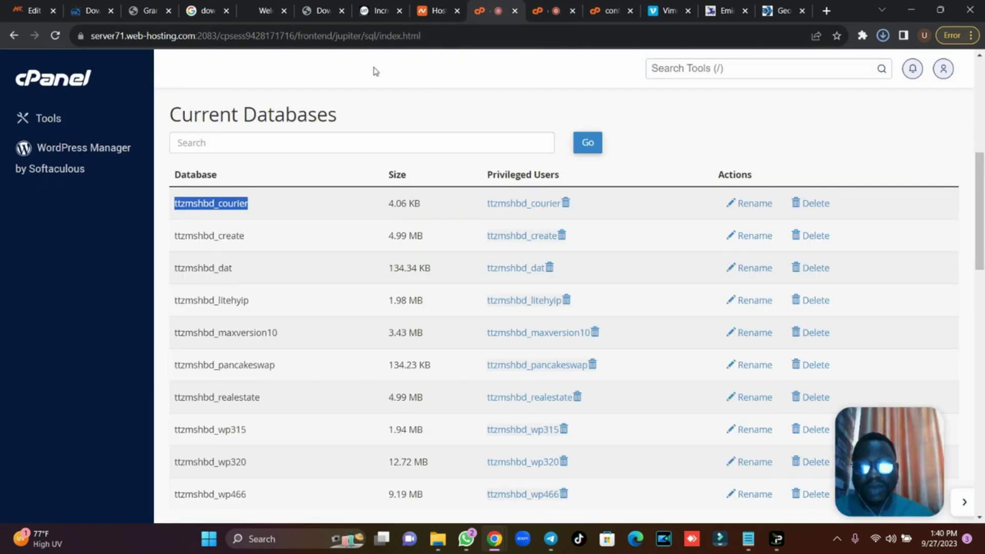
pyautogui.click(90, 75)
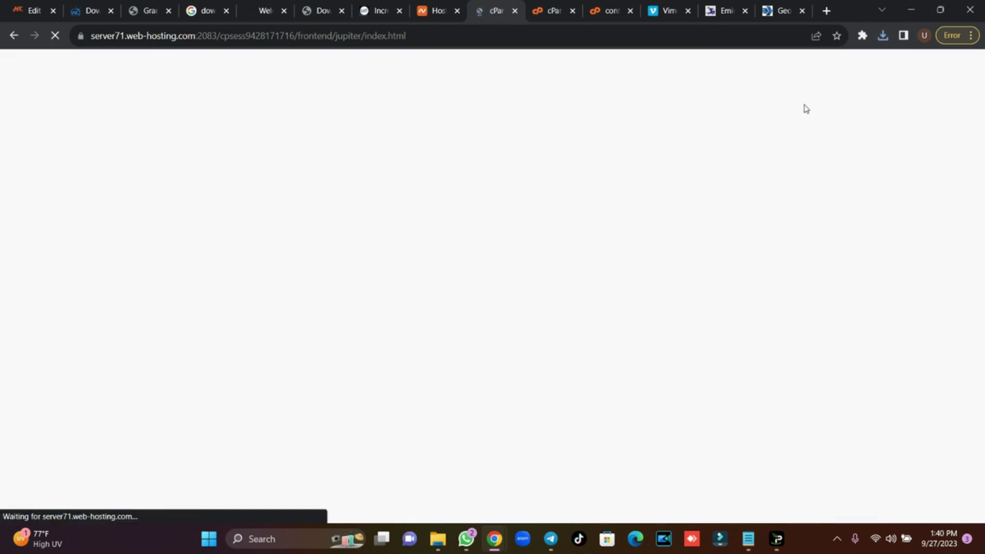
# - Import medishipping.sql from Downloads into ttzmshbd_courier via phpMyAdmin's Import page
pyautogui.click(251, 247)
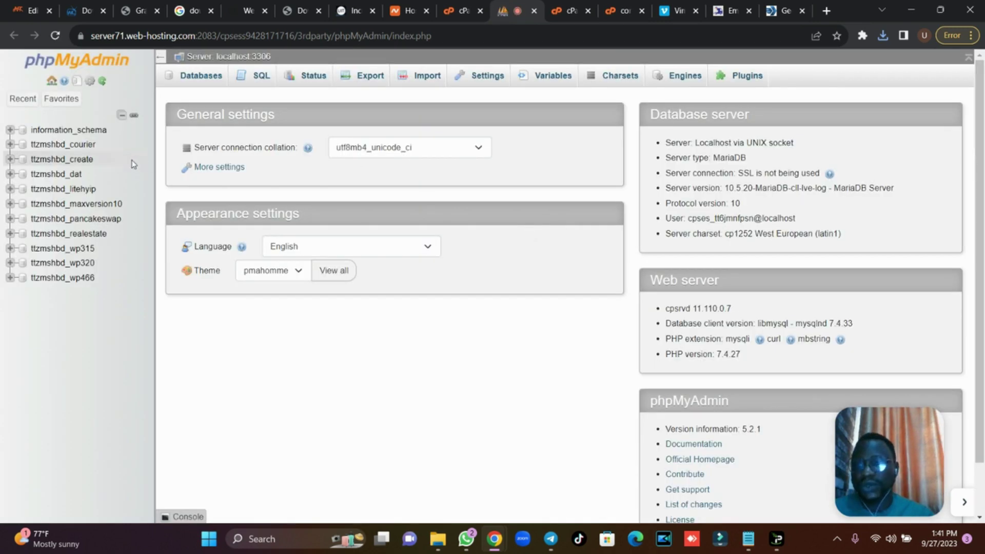
pyautogui.click(84, 149)
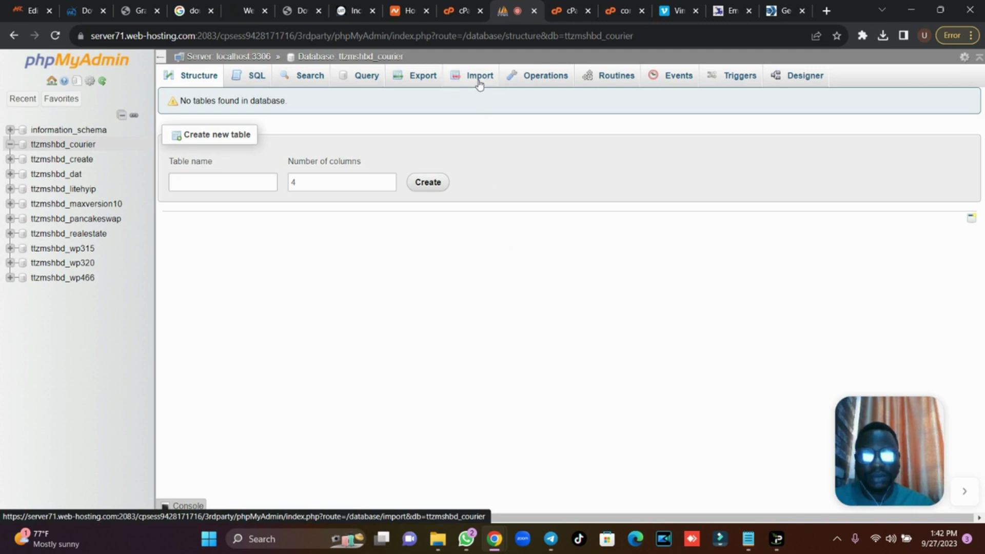
pyautogui.click(480, 85)
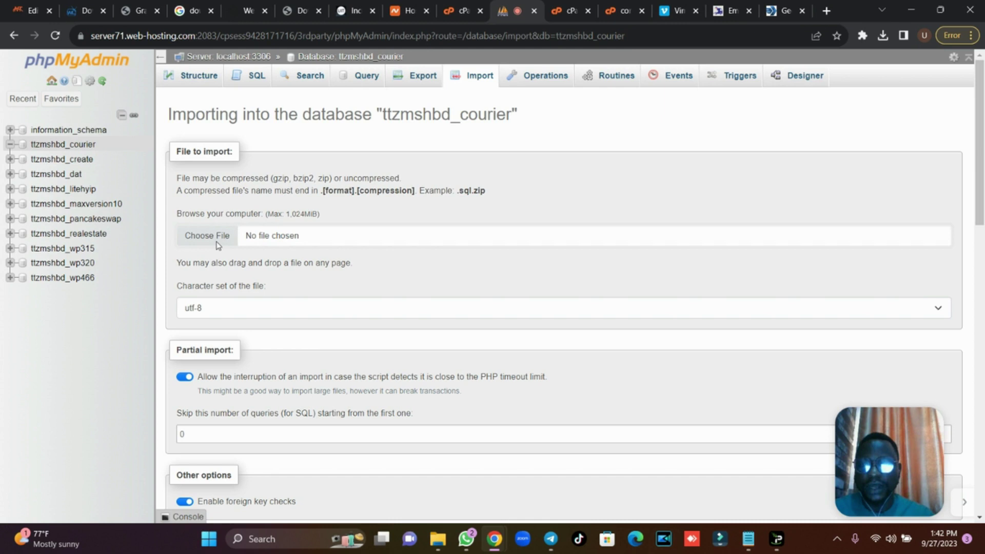
pyautogui.click(218, 244)
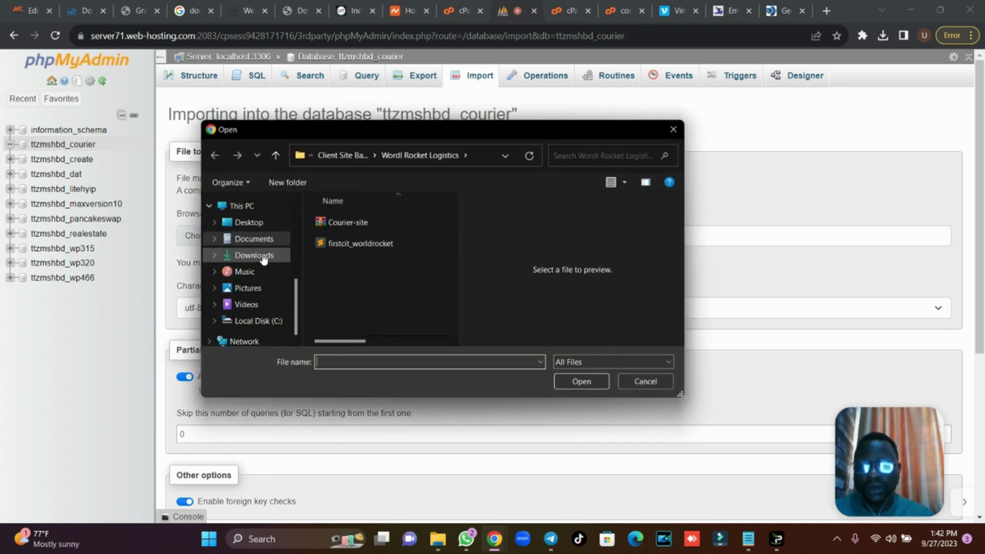
pyautogui.click(257, 255)
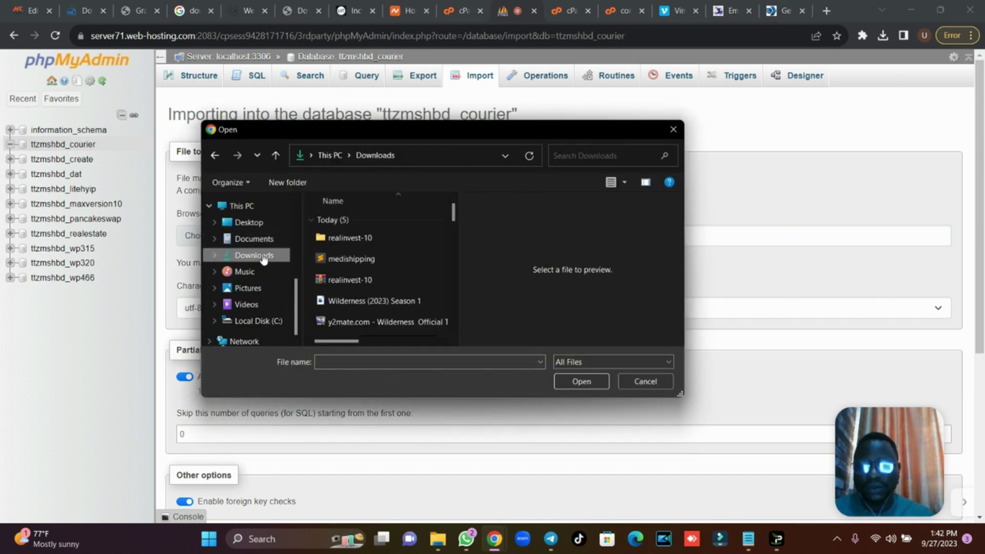
pyautogui.doubleClick(368, 259)
pyautogui.scroll(-5, 222, 452)
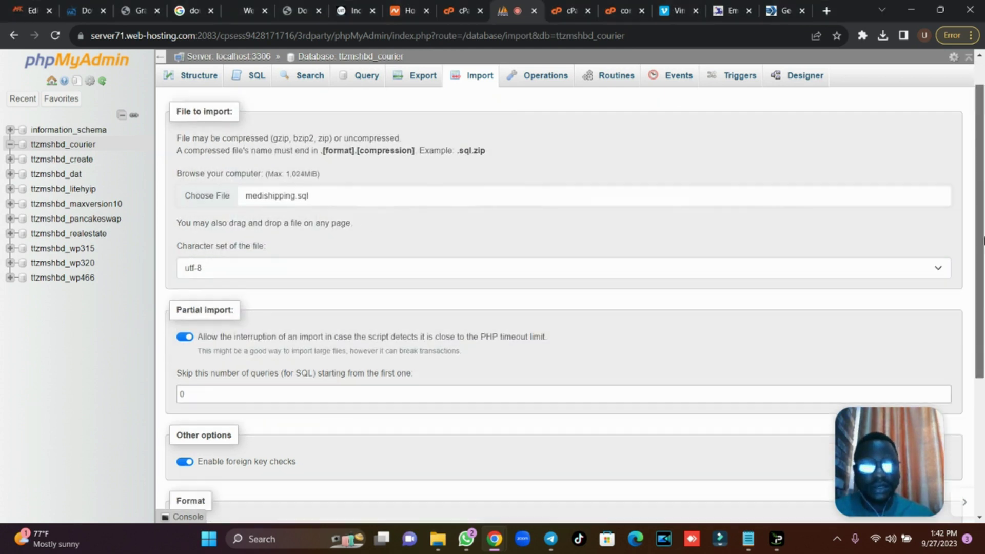
pyautogui.click(200, 471)
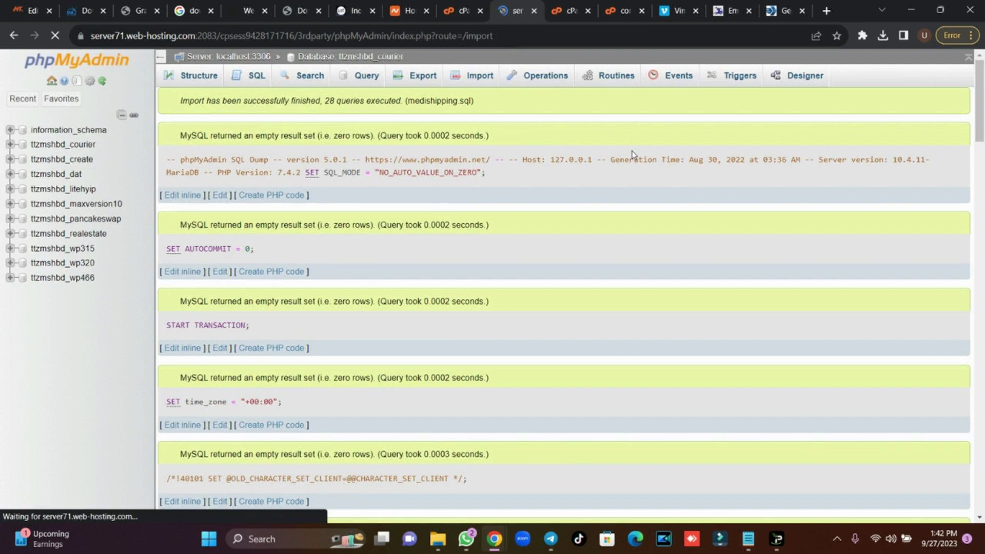
pyautogui.click(58, 146)
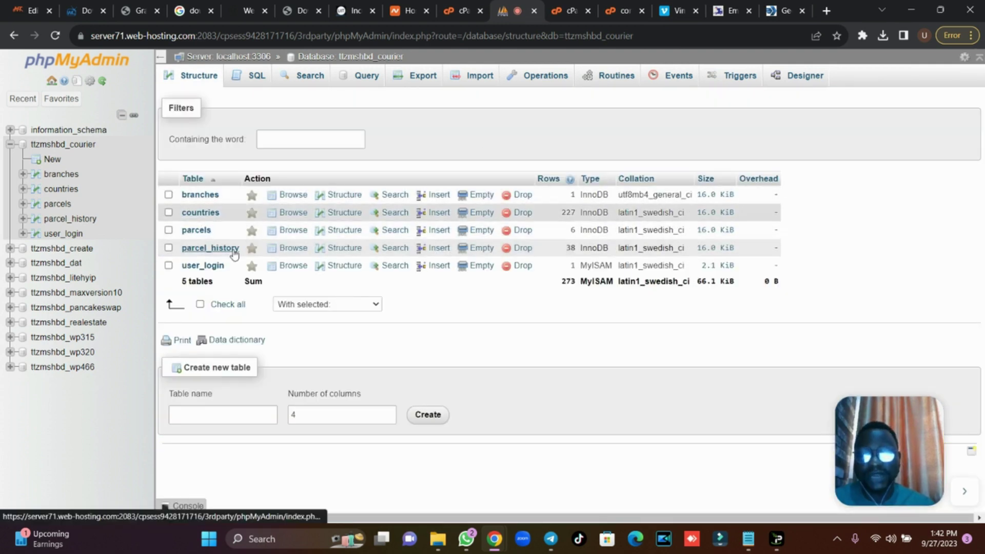
# - Browse the user_login table to see its single admin account row
pyautogui.click(218, 270)
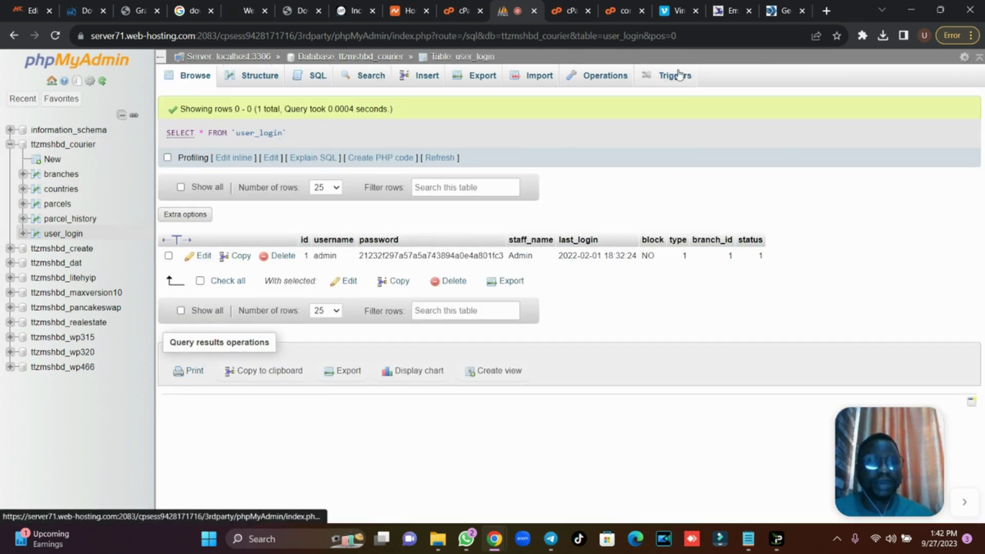
pyautogui.click(827, 11)
# - Load omateqdigitals.com/courier and scroll down to the homepage's tracking-number field
pyautogui.write('omateqd')
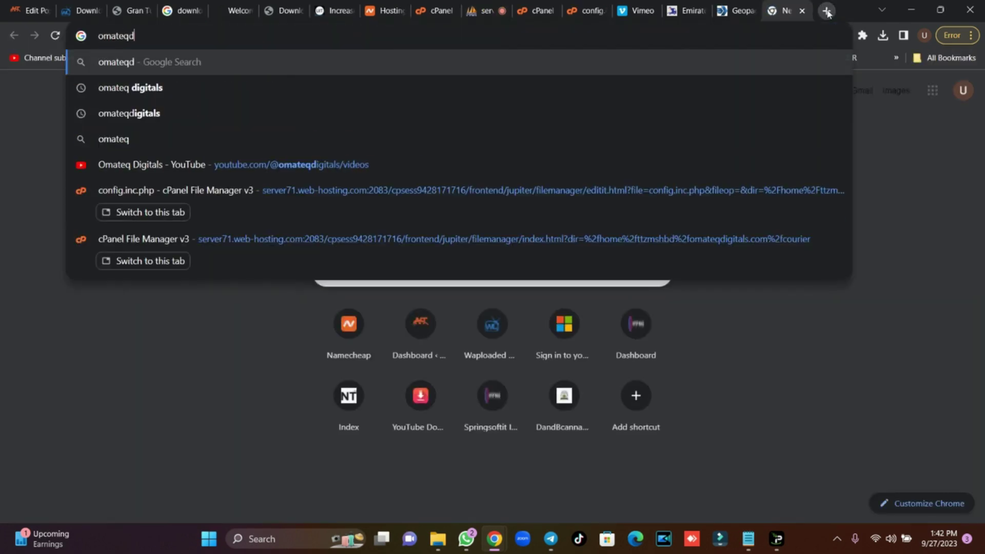
pyautogui.write('igitals.com/cour')
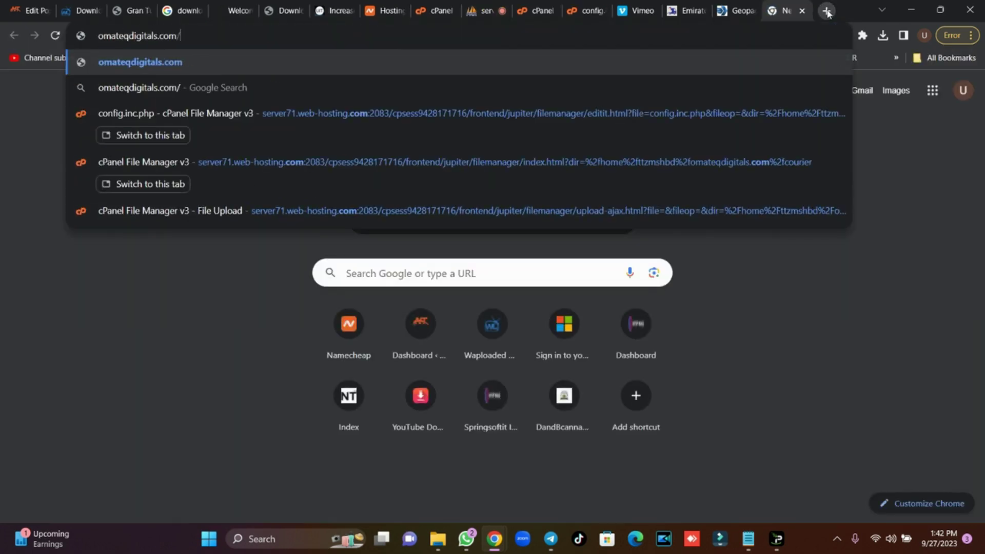
pyautogui.write('ier')
pyautogui.press('Return')
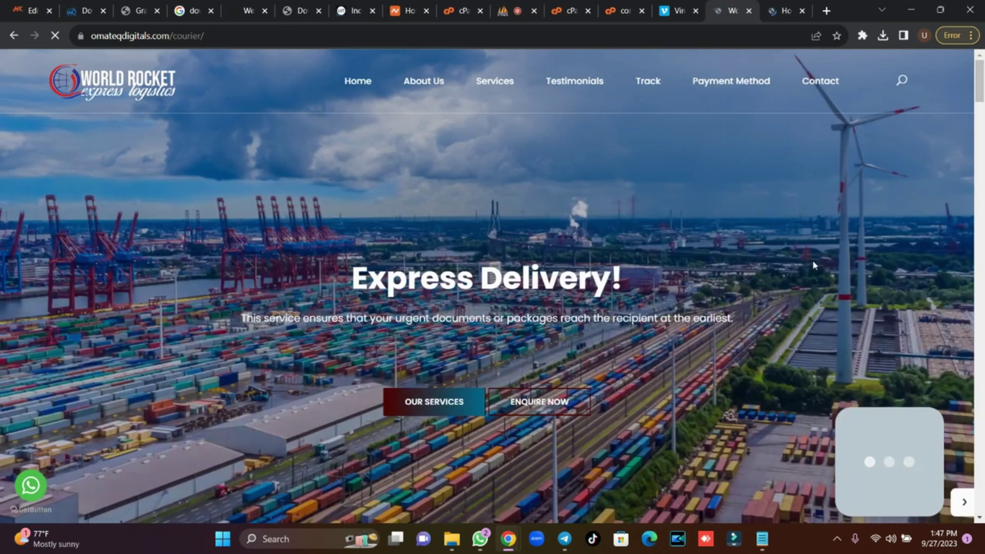
pyautogui.moveTo(982, 102); pyautogui.dragTo(983, 77)
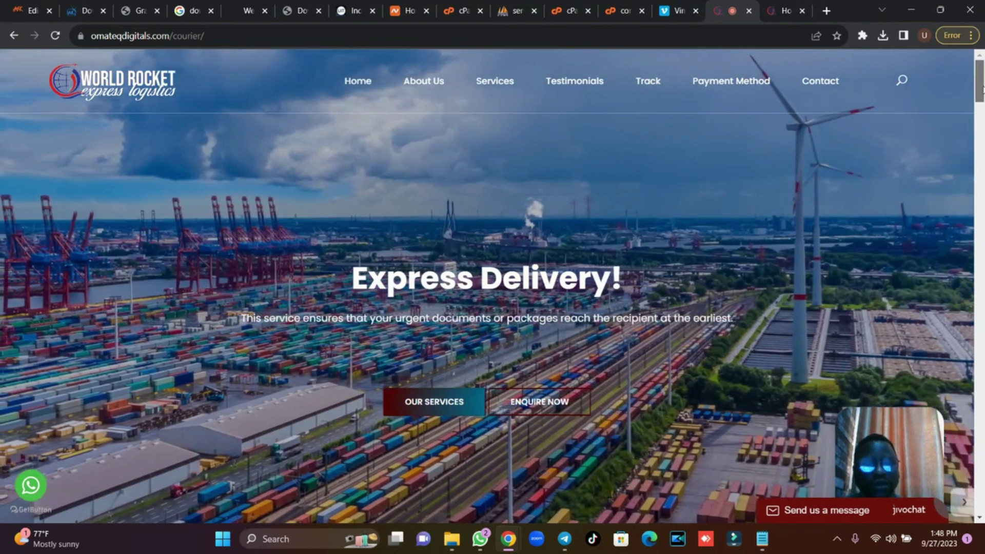
pyautogui.moveTo(983, 77); pyautogui.dragTo(983, 193)
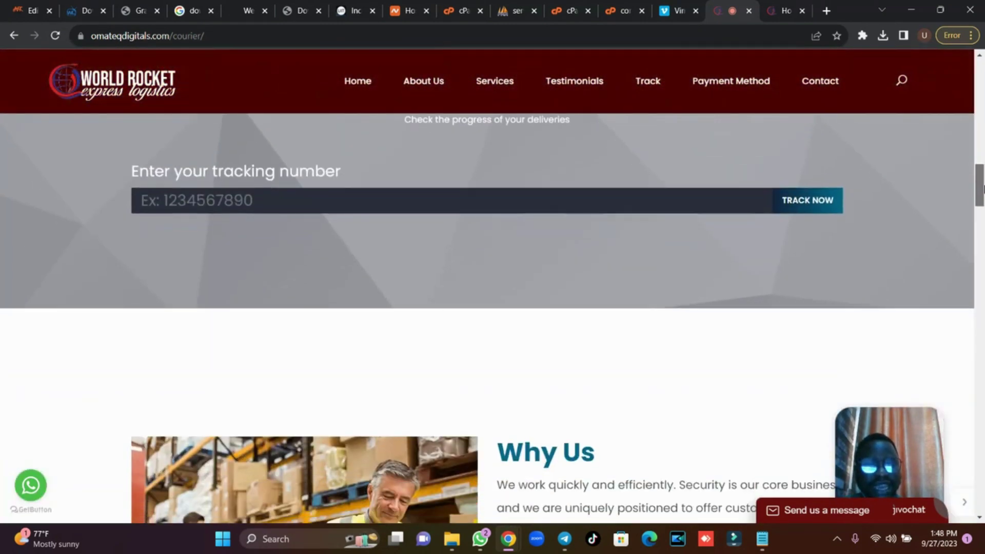
pyautogui.click(734, 201)
pyautogui.moveTo(982, 185); pyautogui.dragTo(983, 69)
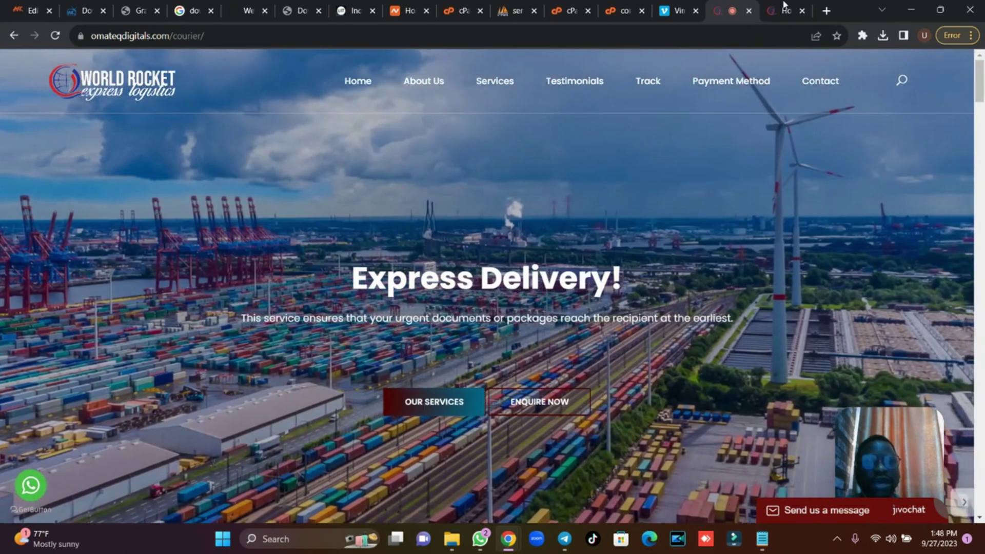
pyautogui.click(782, 10)
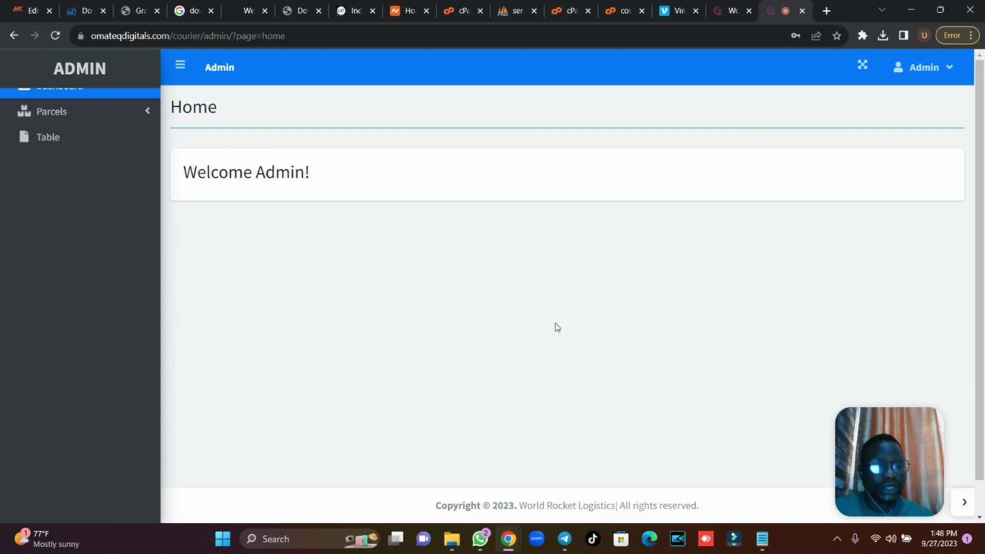
# - Expand Parcels in the admin sidebar and open the Add New parcel form
pyautogui.scroll(-1, 433, 154)
pyautogui.scroll(1, 359, 102)
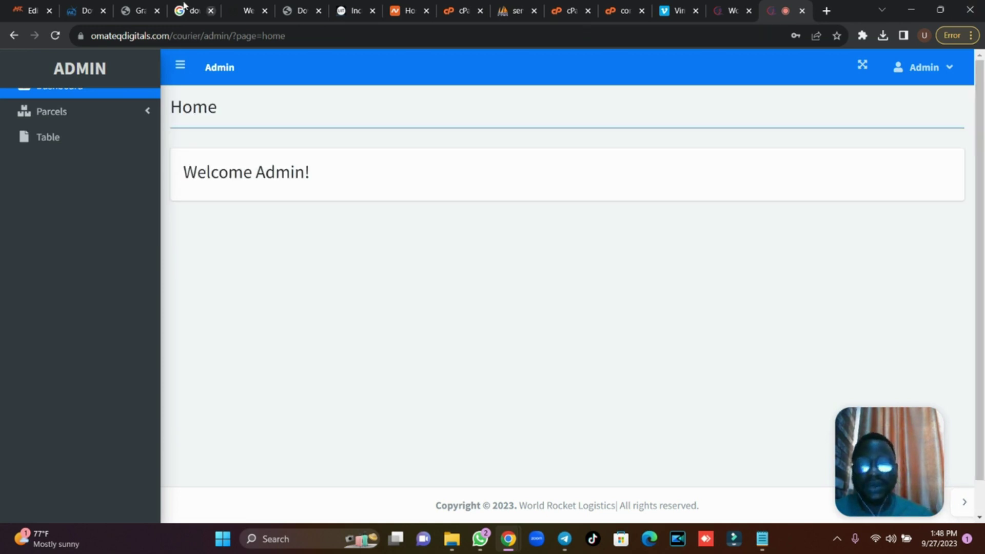
pyautogui.click(87, 113)
pyautogui.click(67, 141)
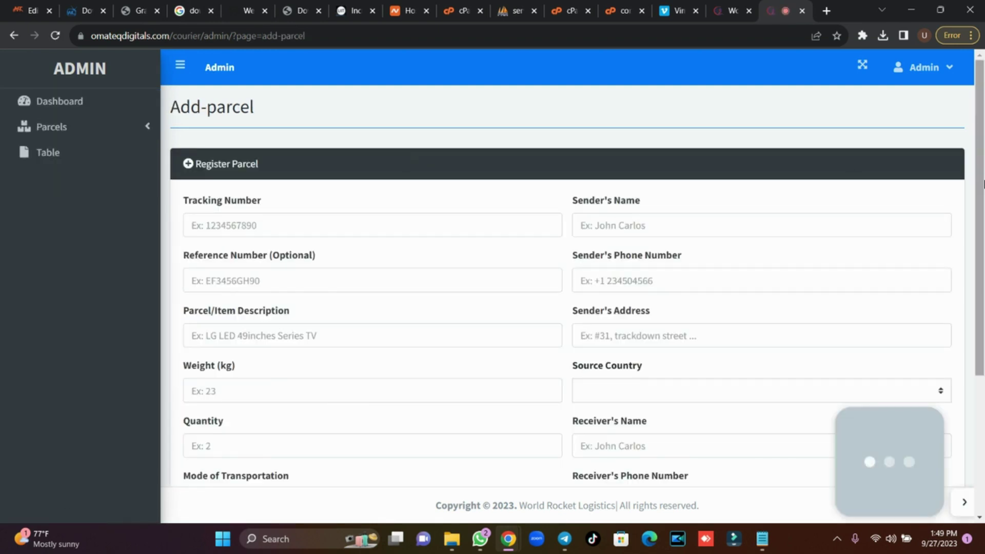
pyautogui.scroll(-2, 983, 218)
pyautogui.scroll(2, 984, 218)
pyautogui.click(289, 224)
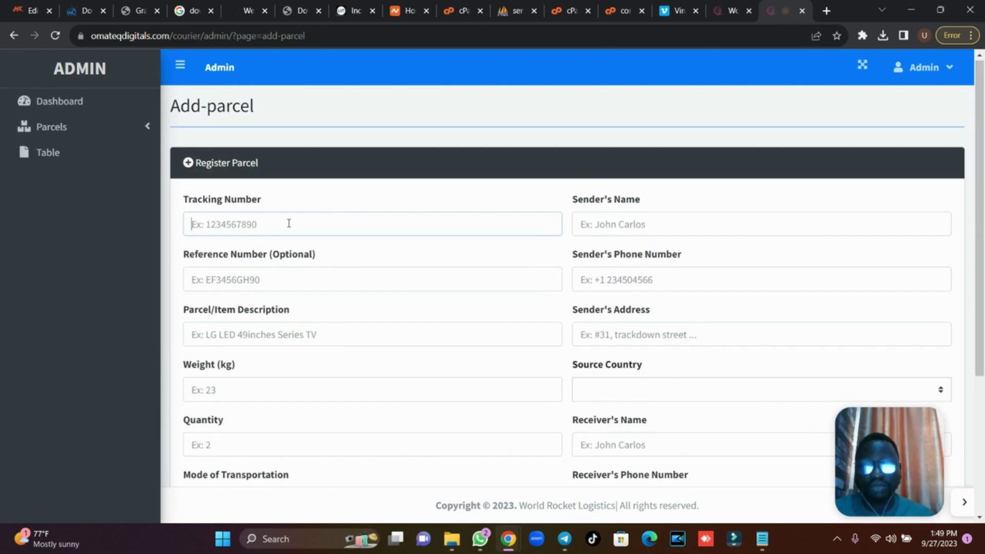
# - Enter the parcel's tracking number and copy it into a new browser tab
pyautogui.write('0MGJHHHF-UHRB5-76')
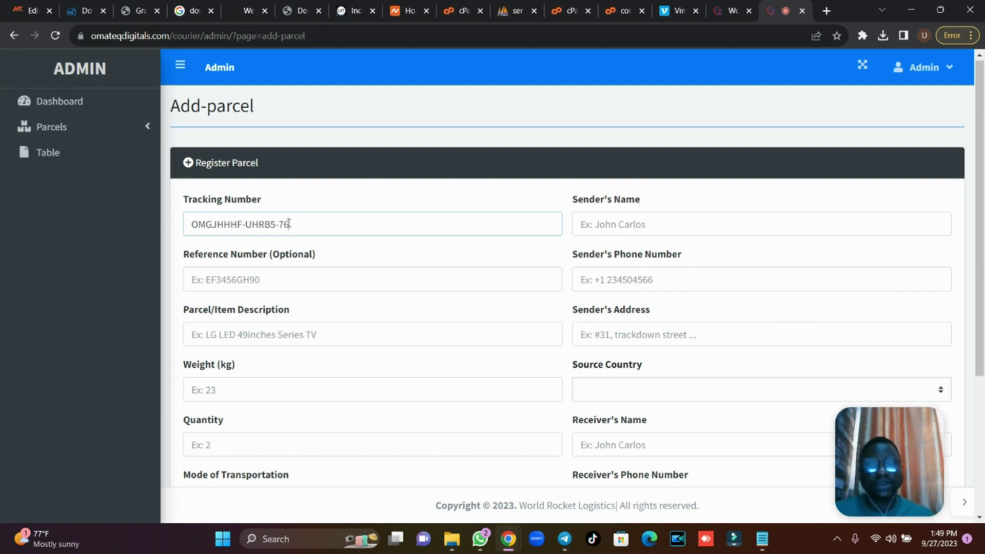
pyautogui.moveTo(289, 224); pyautogui.dragTo(179, 219)
pyautogui.hotkey('ctrl', 'c')
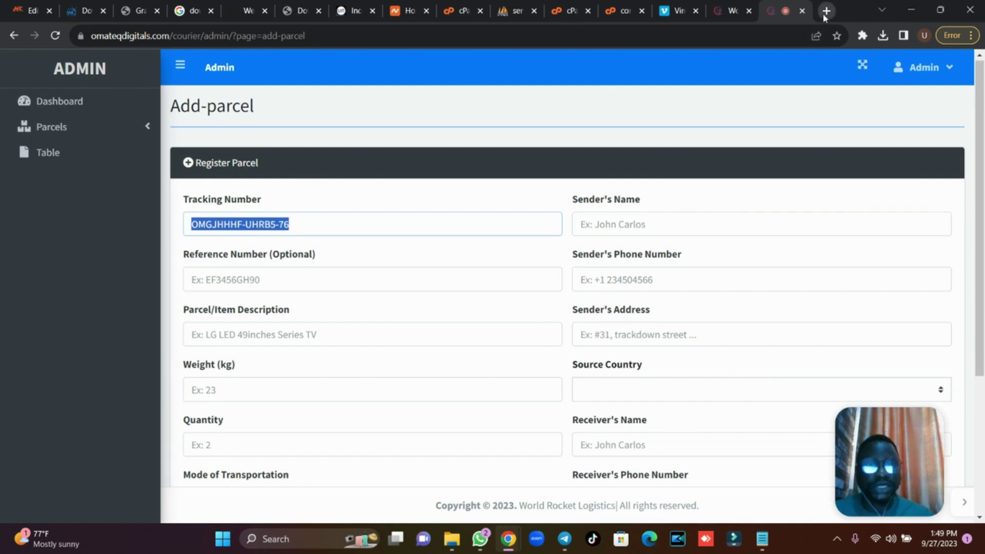
pyautogui.click(823, 14)
pyautogui.hotkey('ctrl', 'v')
pyautogui.click(740, 4)
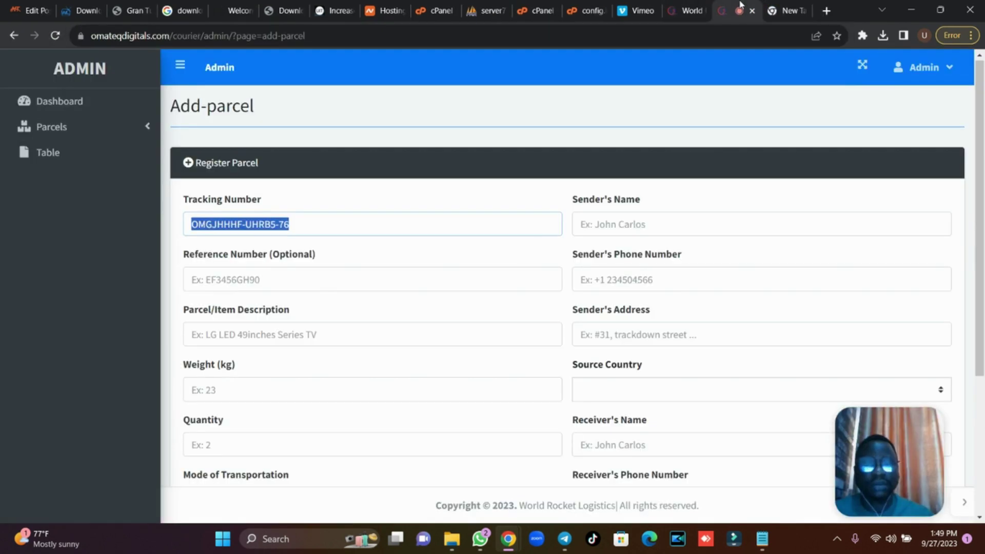
# - Fill in the sender's name, phone number and address, with Argentina as source country
pyautogui.click(651, 218)
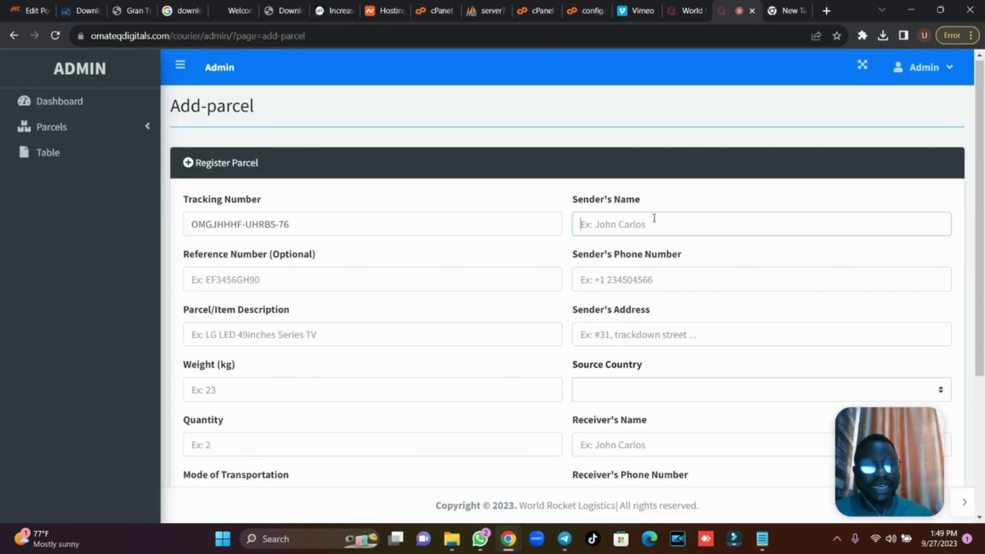
pyautogui.write('OMATEQ DIGITLAS')
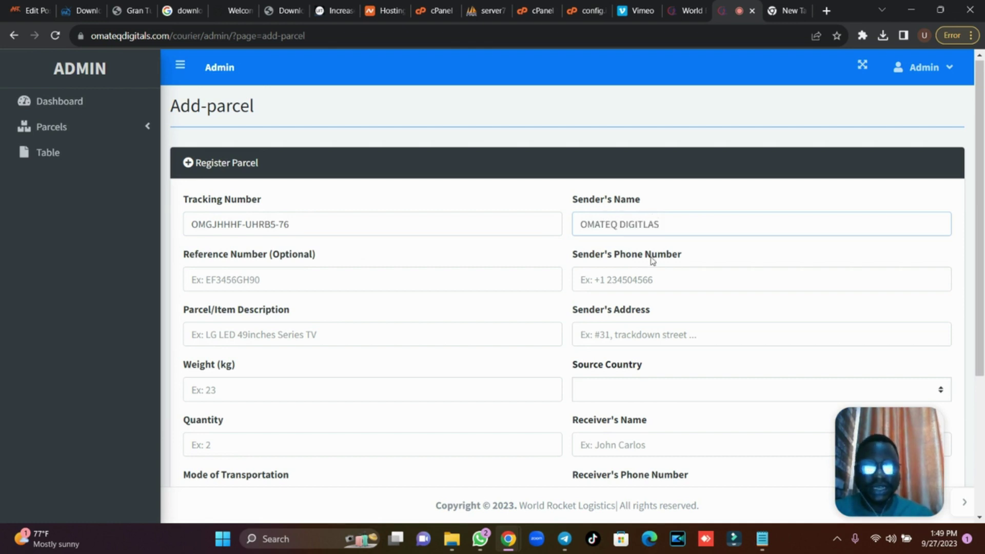
pyautogui.click(652, 274)
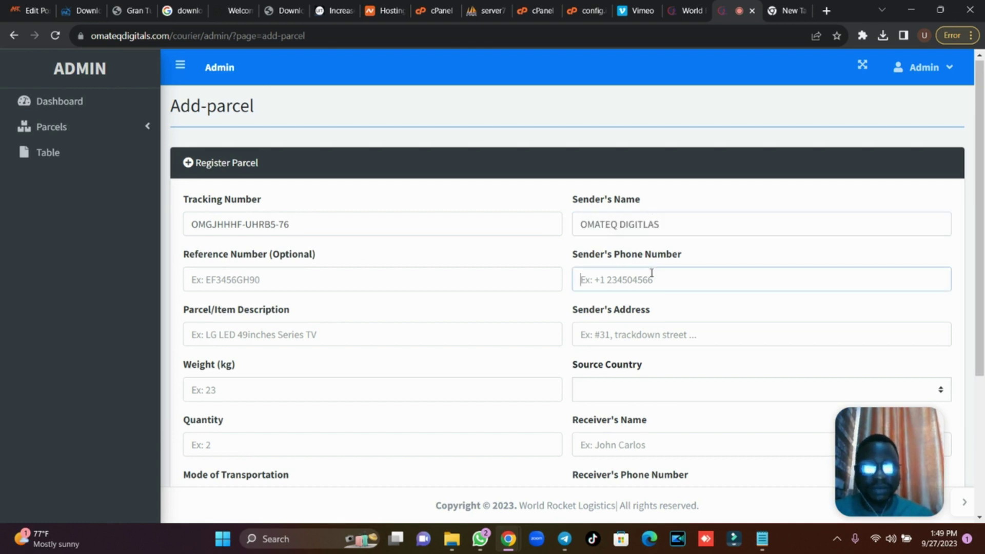
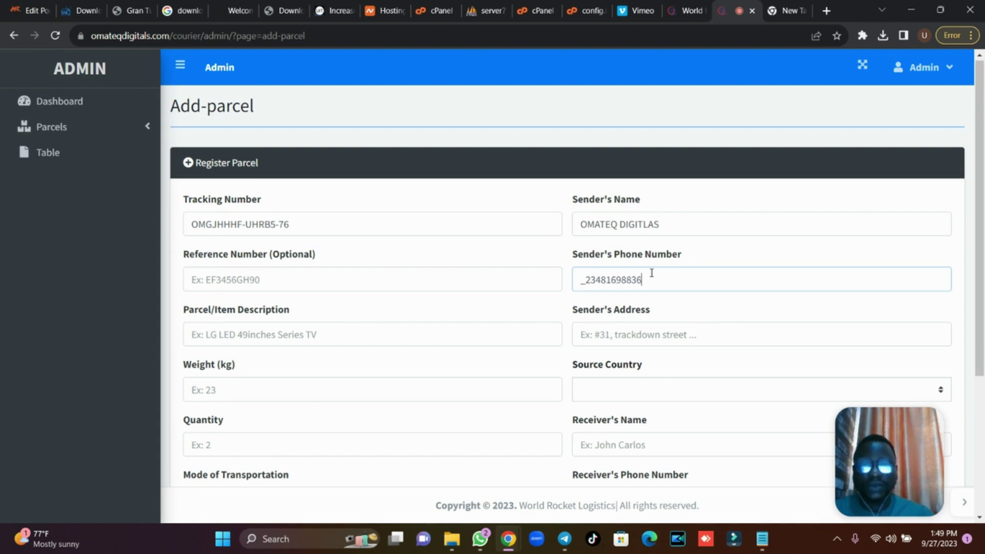
pyautogui.click(585, 281)
pyautogui.press('BackSpace')
pyautogui.write('+')
pyautogui.click(654, 333)
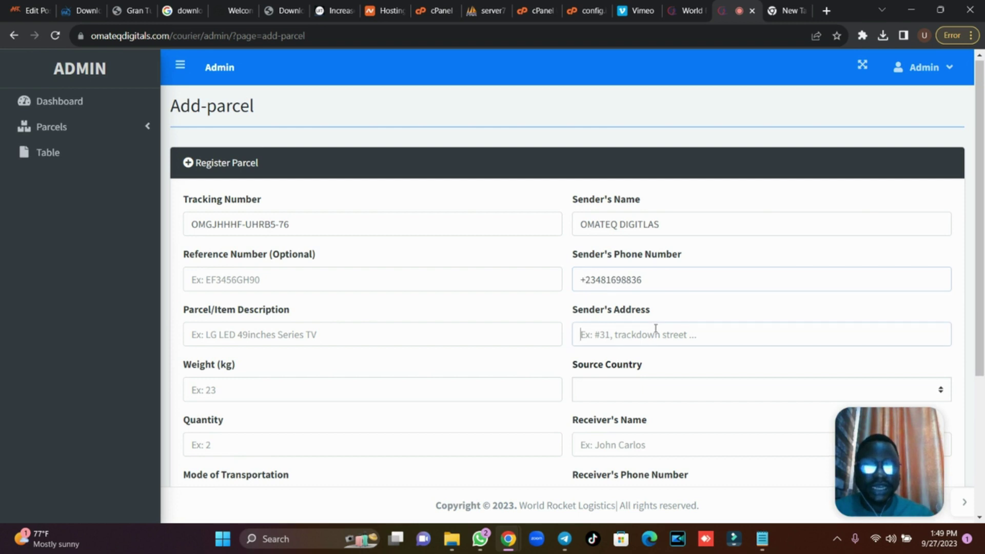
pyautogui.write('NIGERIA')
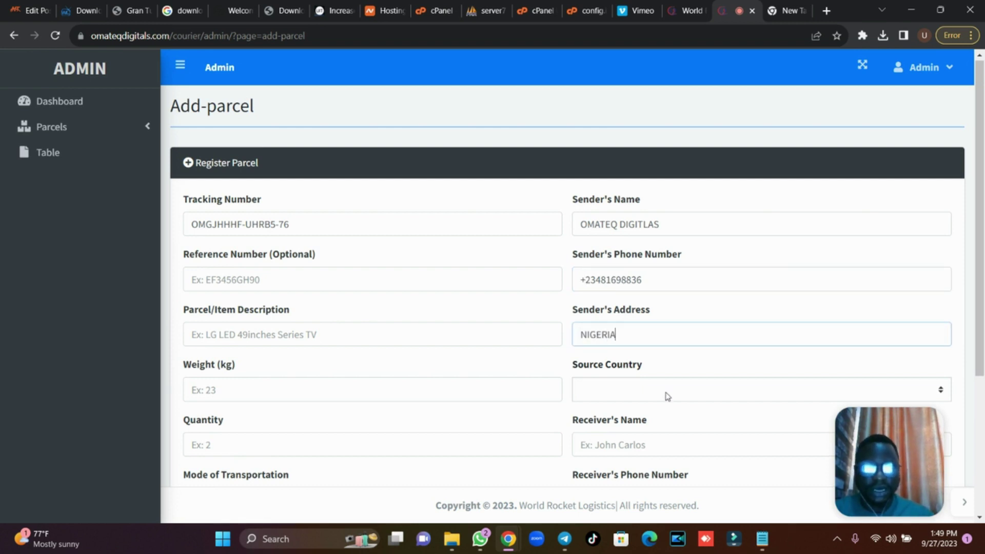
pyautogui.click(667, 396)
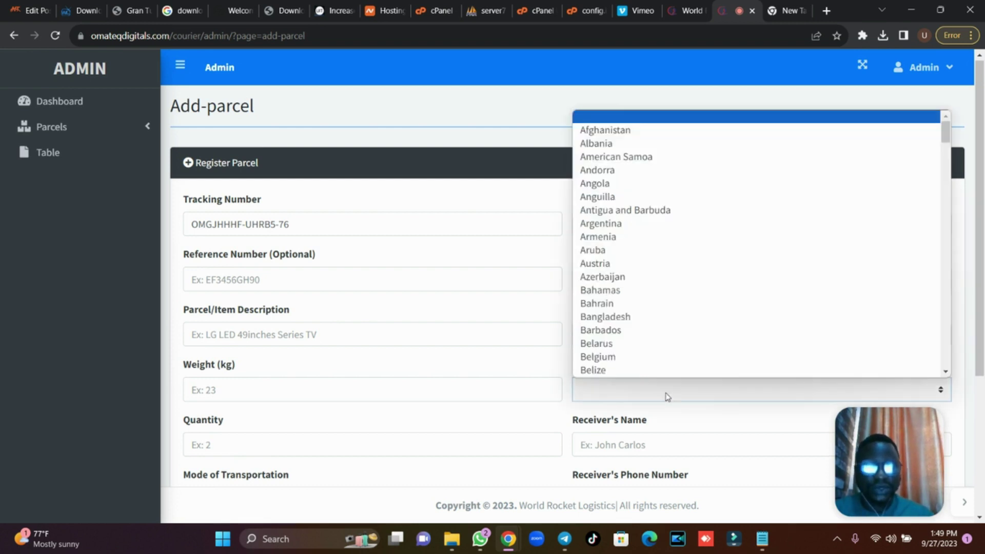
pyautogui.click(616, 198)
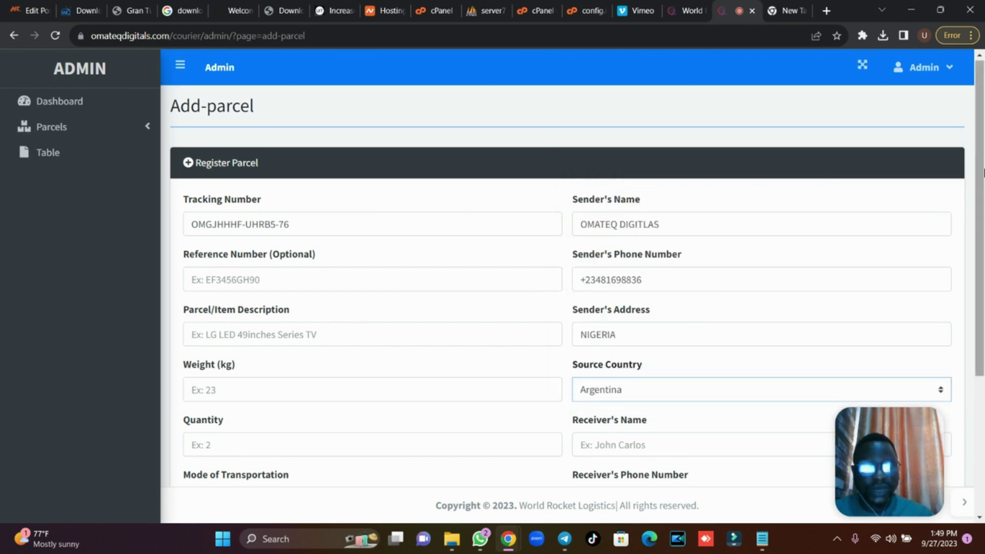
pyautogui.scroll(-1, 631, 176)
# - Enter the reference number, a description, weight 23 and quantity 5, with Land transportation
pyautogui.click(308, 221)
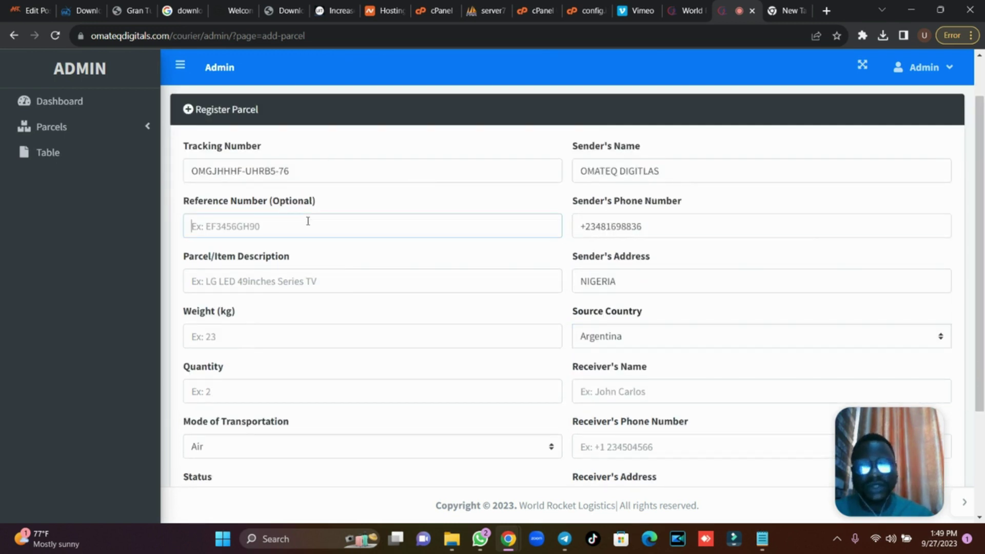
pyautogui.write('HDLGHLHGLHDLG')
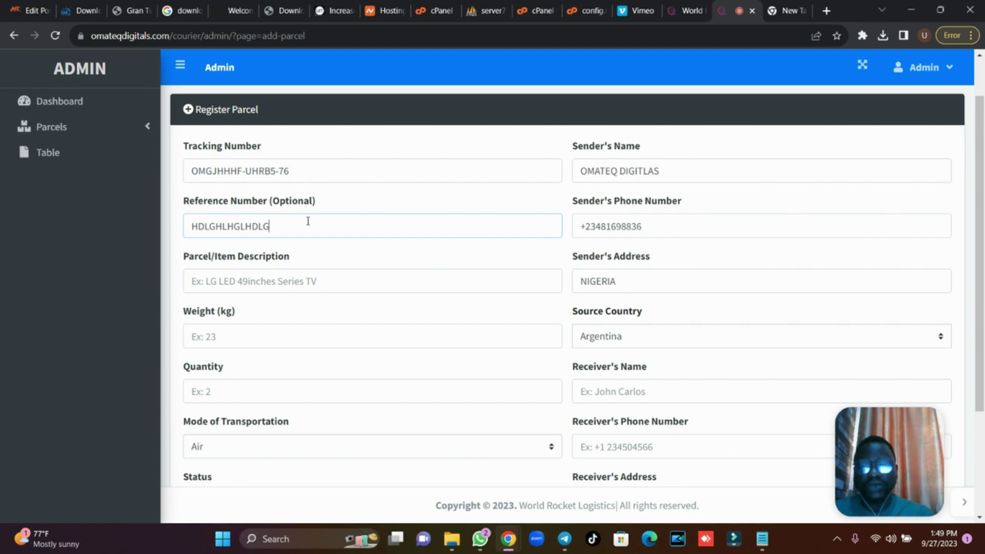
pyautogui.click(309, 281)
pyautogui.write('CNDN')
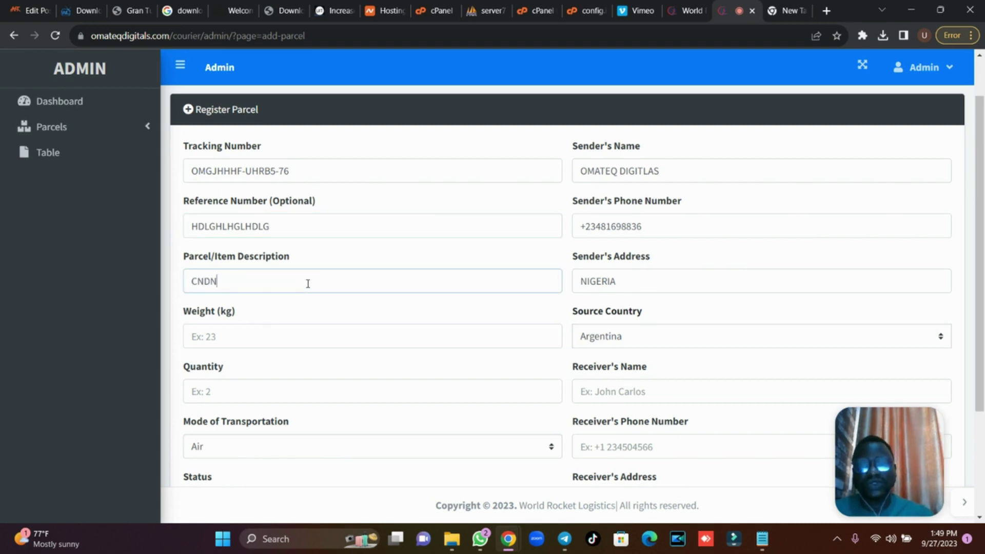
pyautogui.write('LKDGKDHGLNDLG')
pyautogui.click(301, 345)
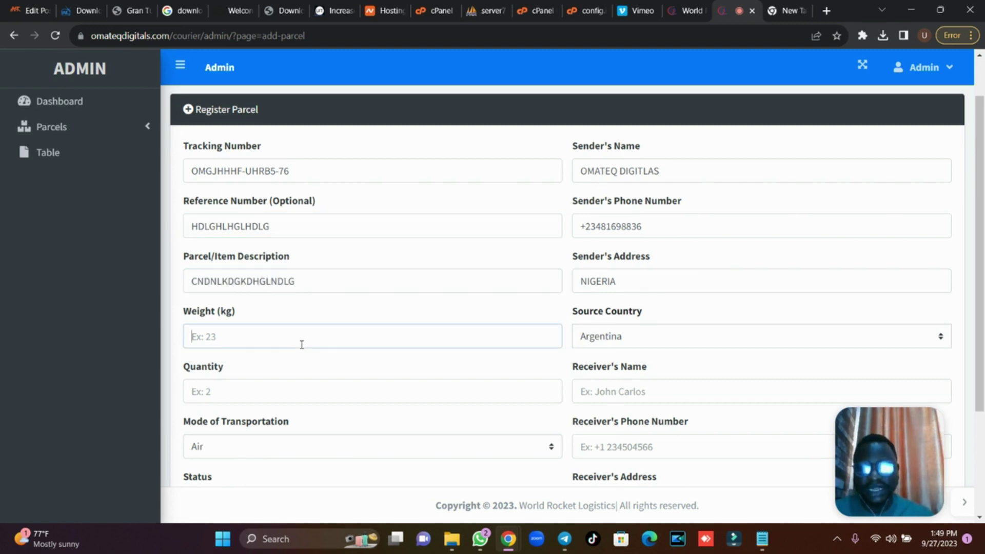
pyautogui.write('23')
pyautogui.click(301, 401)
pyautogui.write('5')
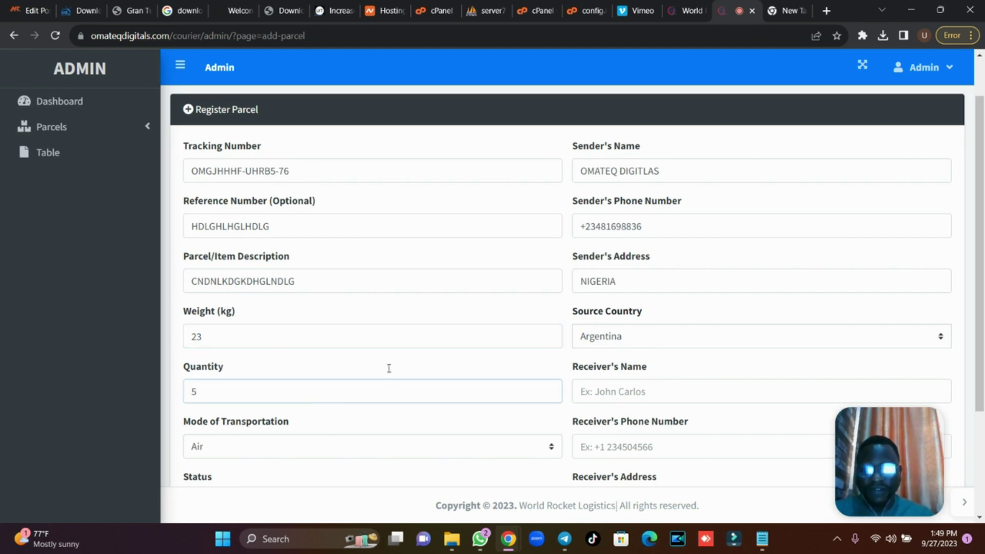
pyautogui.scroll(-1, 302, 401)
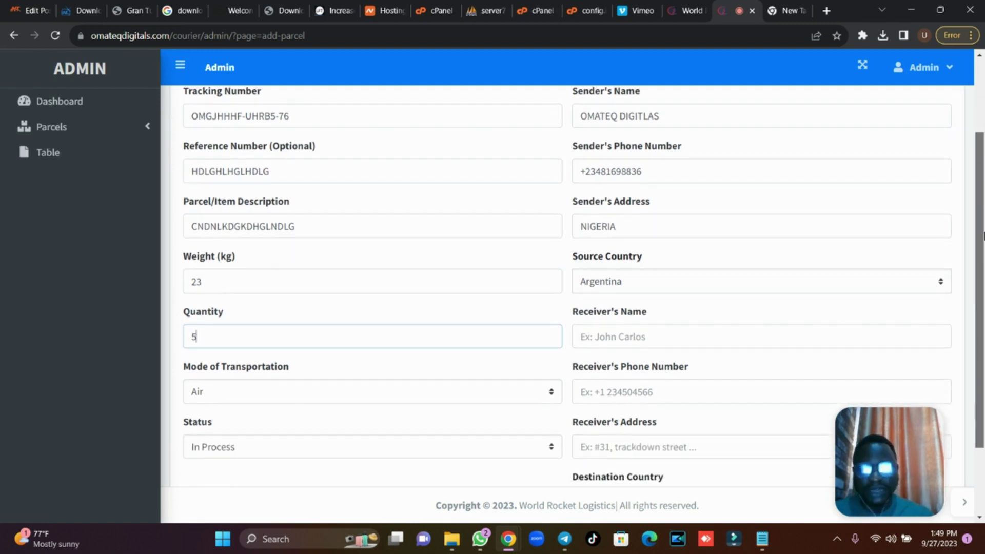
pyautogui.click(276, 400)
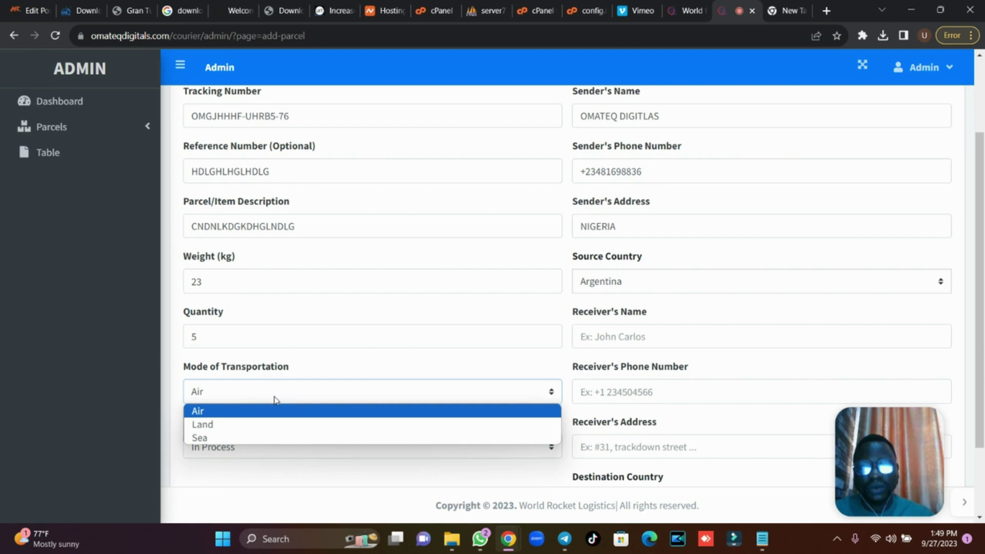
pyautogui.click(250, 428)
# - Enter the receiver's name and phone number and set the destination country to Azerbaijan
pyautogui.click(661, 338)
pyautogui.write('OMATEQ')
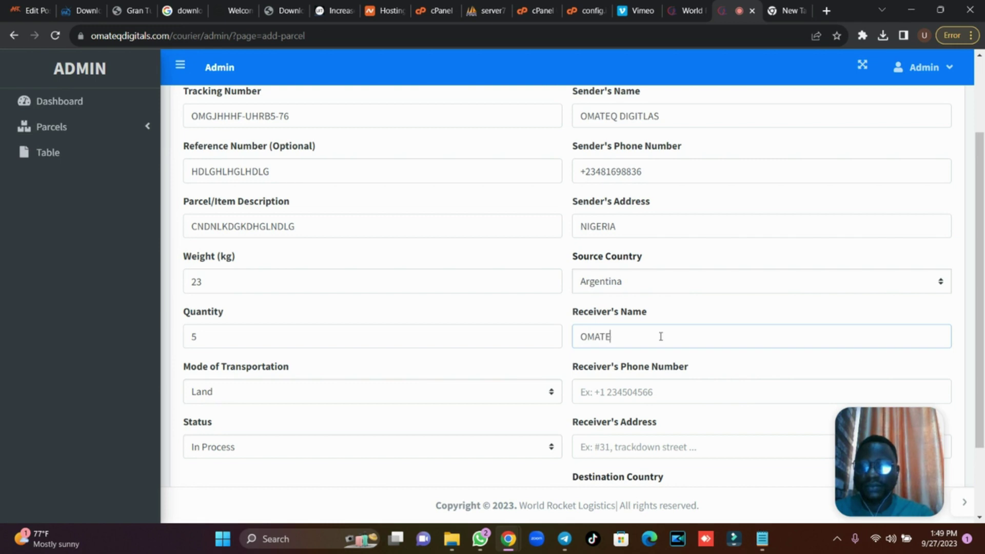
pyautogui.click(673, 390)
pyautogui.write('FFUFUGFUGUGJG')
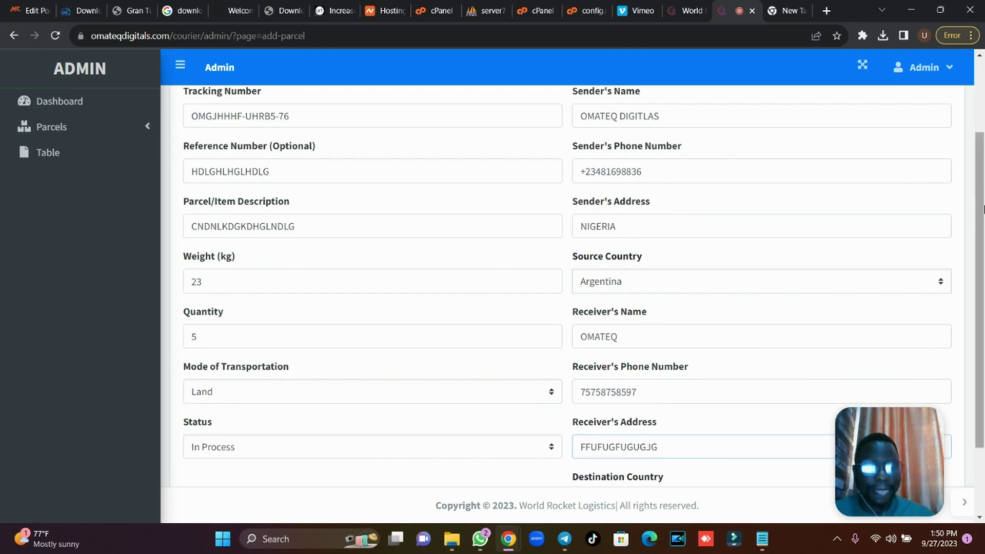
pyautogui.scroll(-2, 983, 209)
pyautogui.click(636, 407)
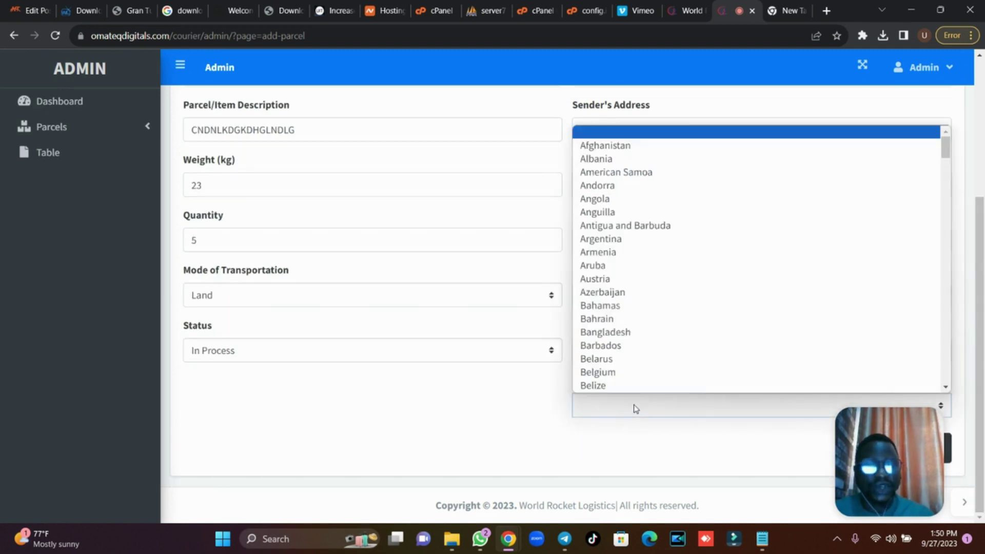
pyautogui.click(608, 293)
# - Keep Argentina as source country and set the parcel status to Depart Source Country
pyautogui.click(651, 185)
pyautogui.click(651, 185)
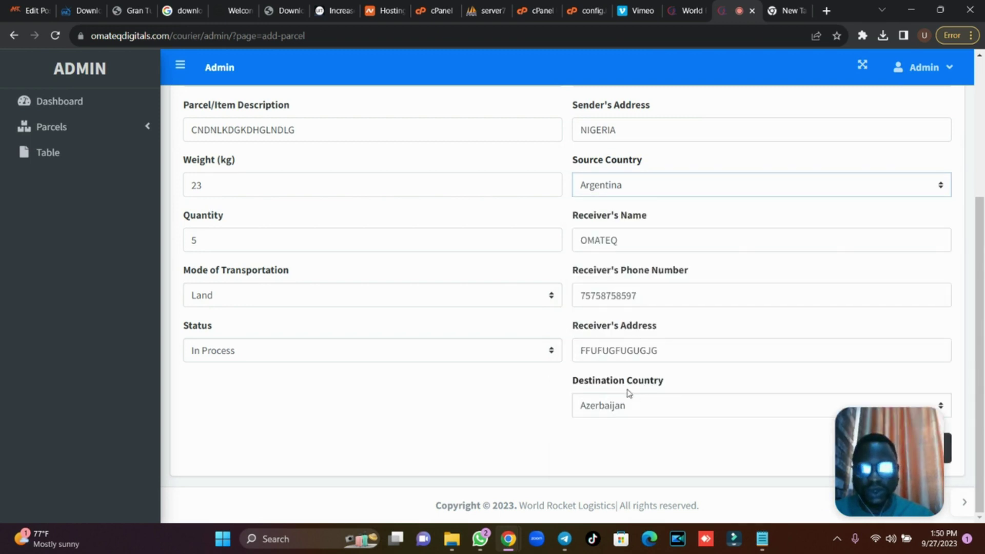
pyautogui.click(253, 353)
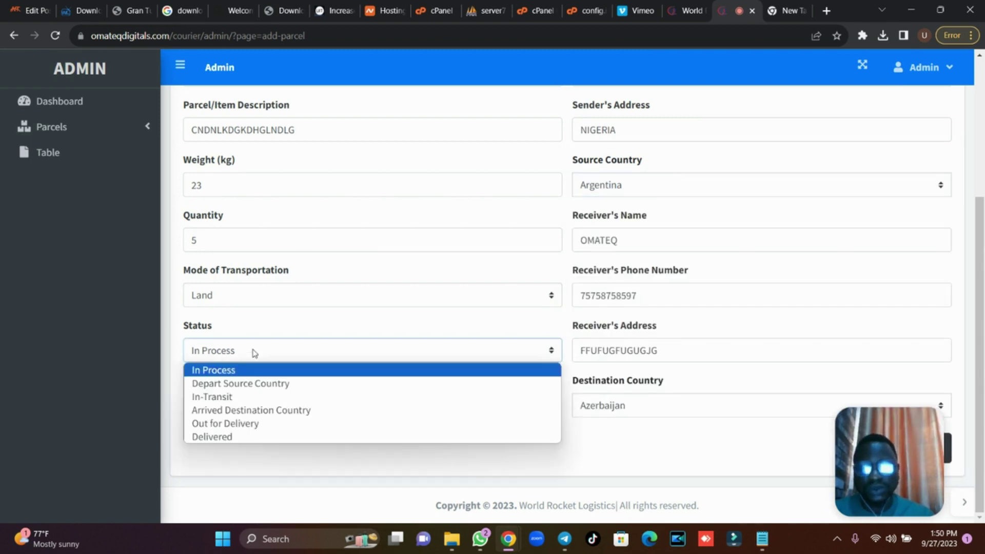
pyautogui.click(258, 384)
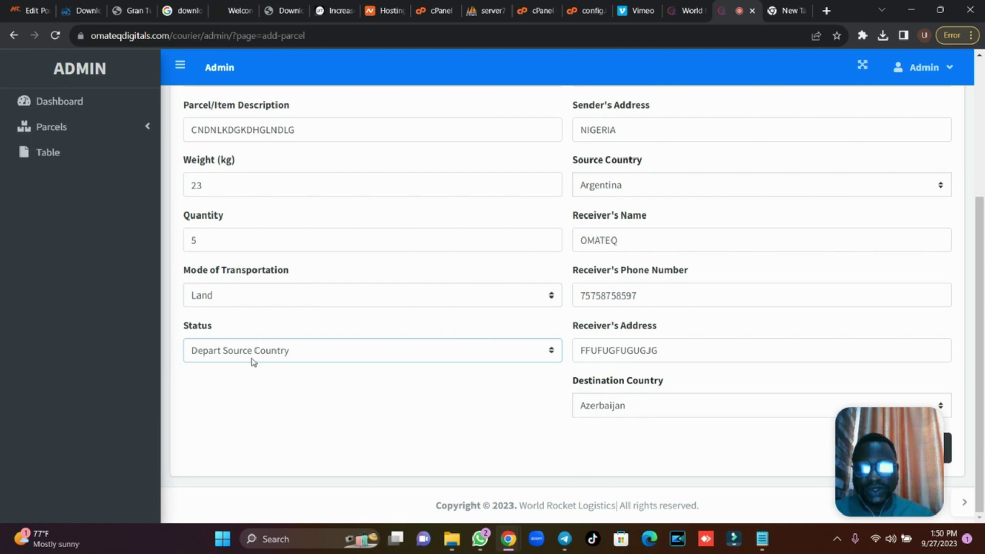
pyautogui.scroll(3, 860, 332)
pyautogui.scroll(-2, 901, 416)
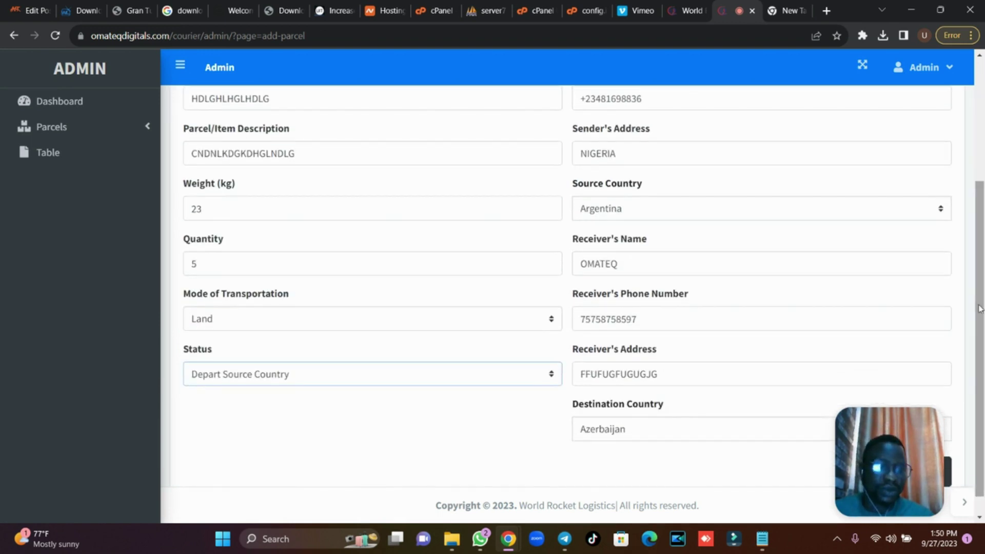
pyautogui.moveTo(901, 416); pyautogui.dragTo(722, 416)
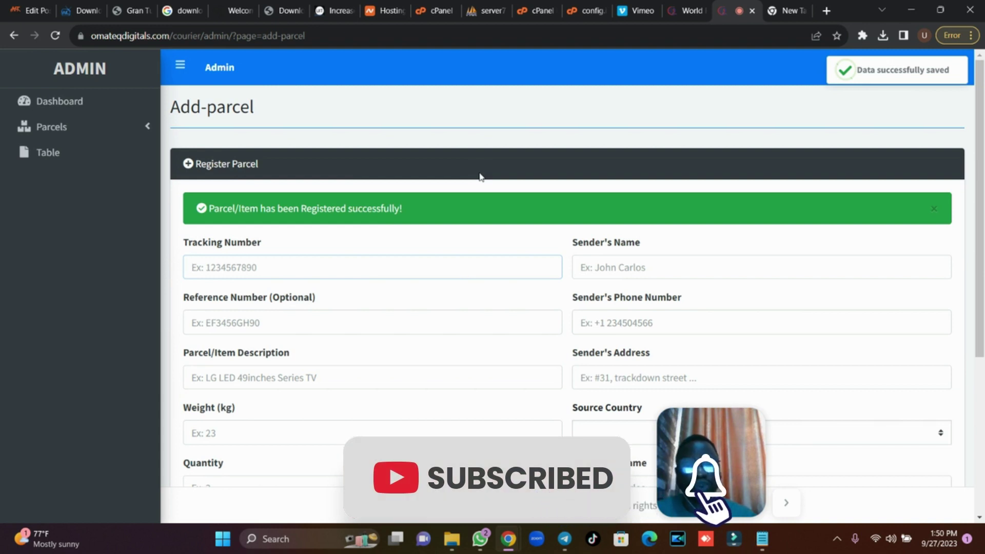
# - Copy the new parcel's tracking number and track it publicly: Argentina → Azerbaijan, Departed Argentina
pyautogui.click(783, 6)
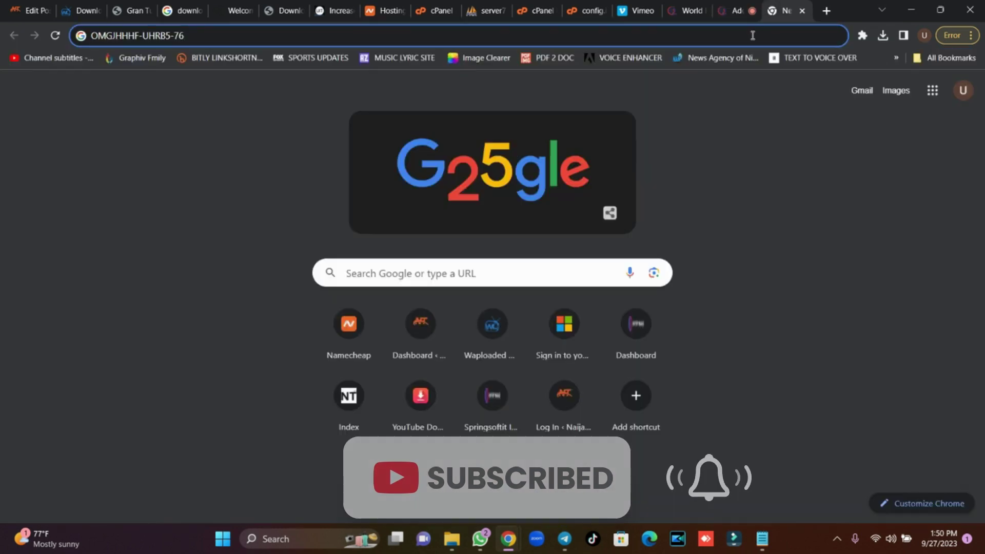
pyautogui.click(752, 35)
pyautogui.hotkey('ctrl', 'c')
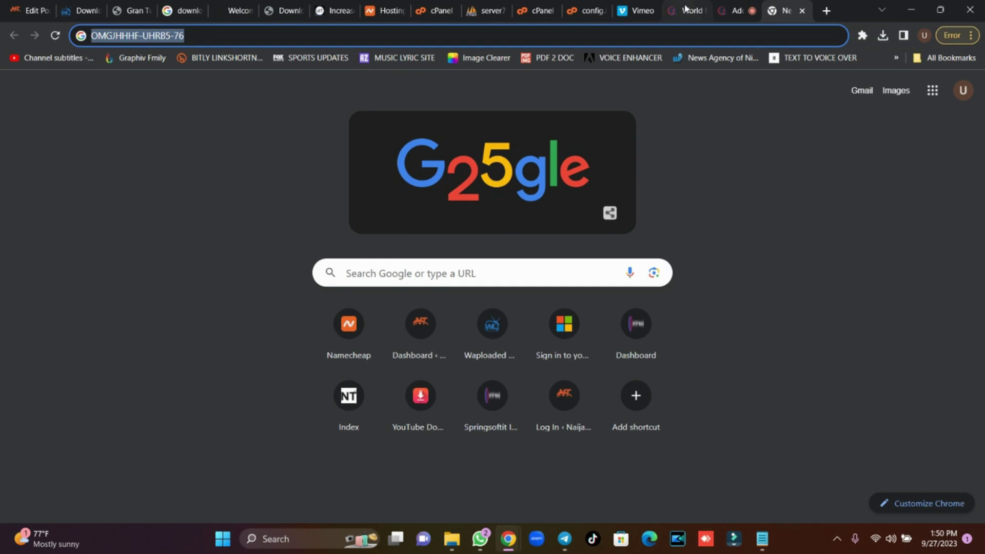
pyautogui.click(688, 11)
pyautogui.scroll(-9, 983, 108)
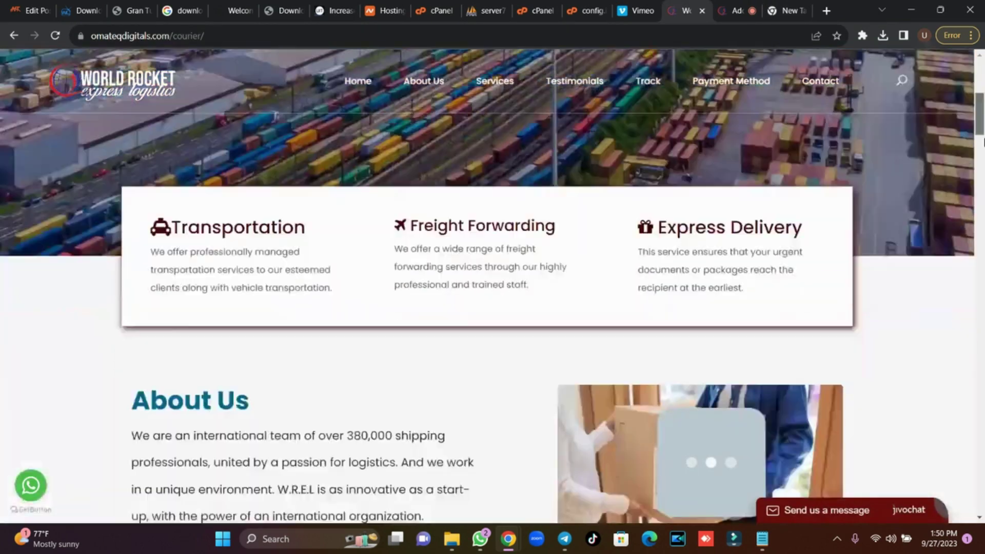
pyautogui.scroll(-6, 984, 164)
pyautogui.scroll(-9, 983, 163)
pyautogui.click(348, 177)
pyautogui.hotkey('ctrl', 'v')
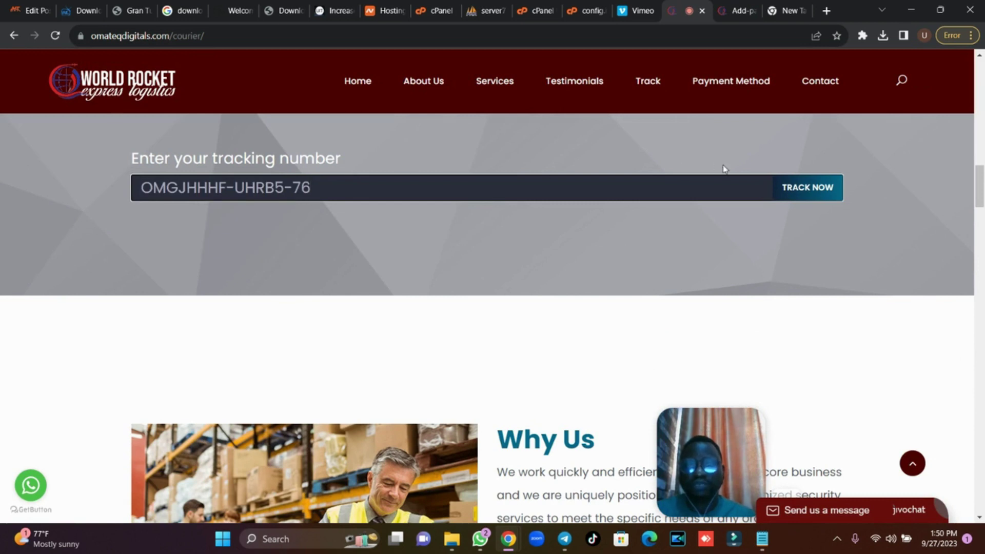
pyautogui.click(806, 189)
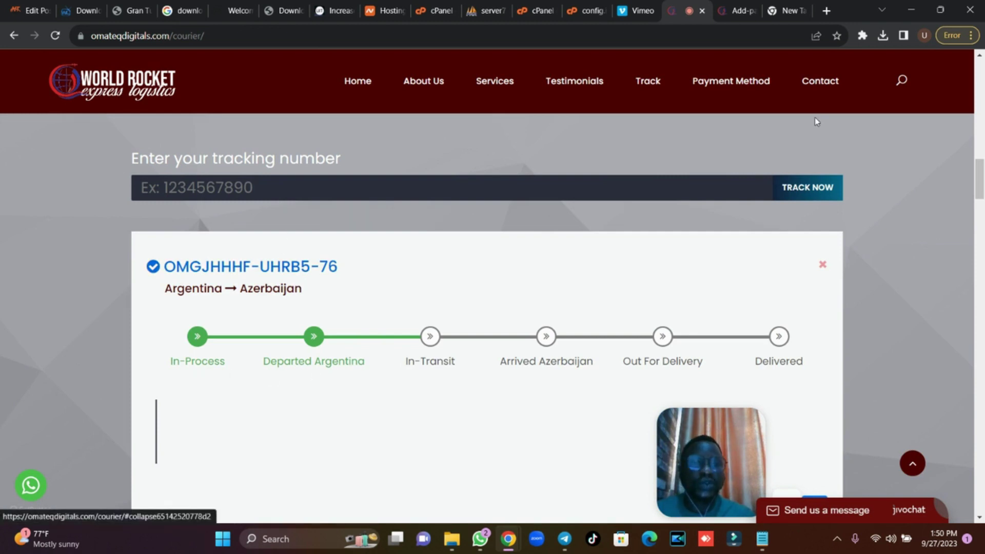
pyautogui.click(739, 10)
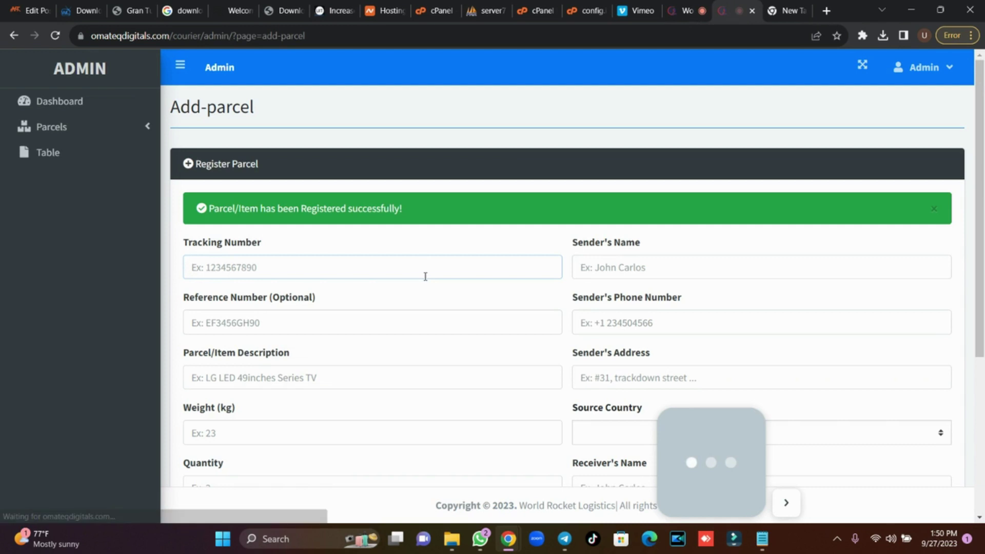
# - Look up the parcel by its tracking number on the Parcels > Update Location page
pyautogui.click(118, 136)
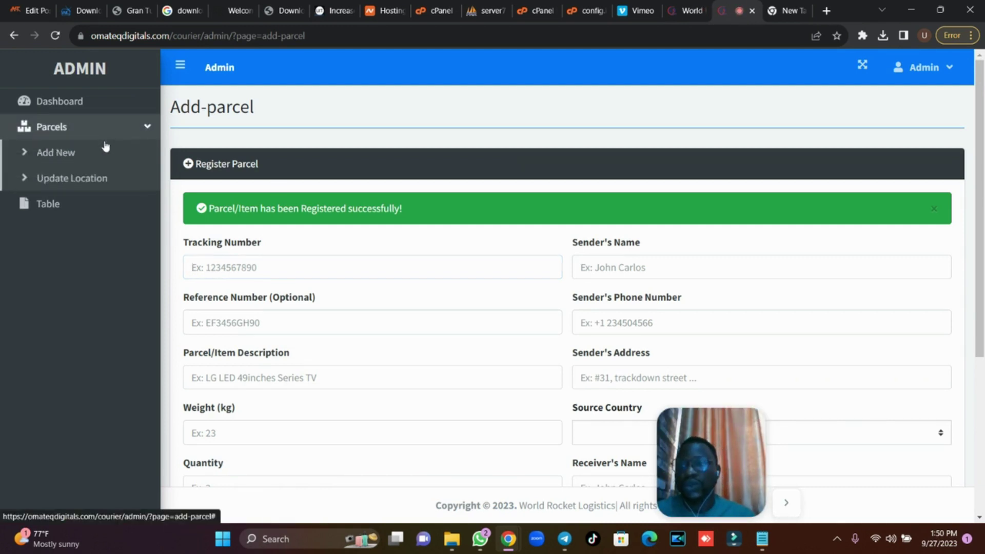
pyautogui.click(95, 180)
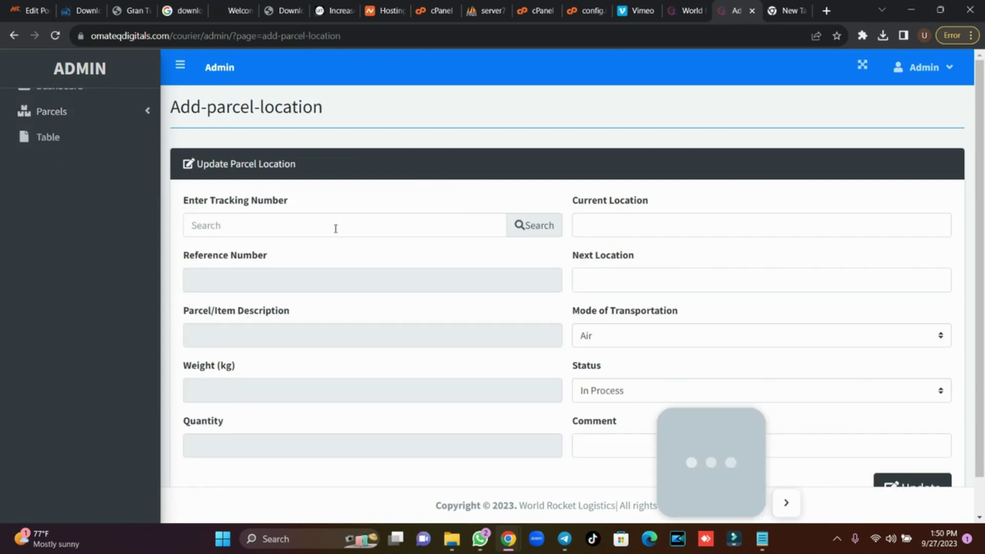
pyautogui.click(288, 232)
pyautogui.hotkey('ctrl', 'v')
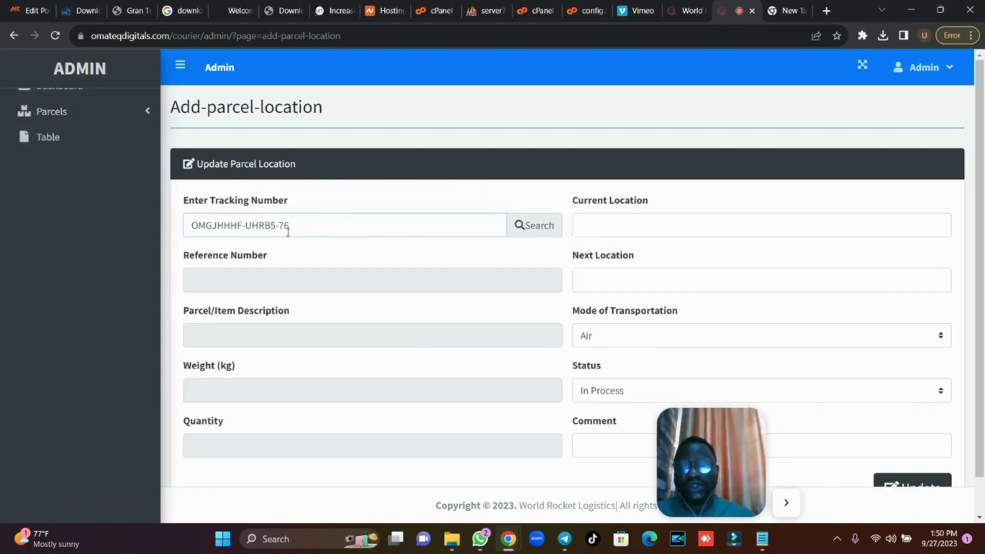
pyautogui.click(544, 231)
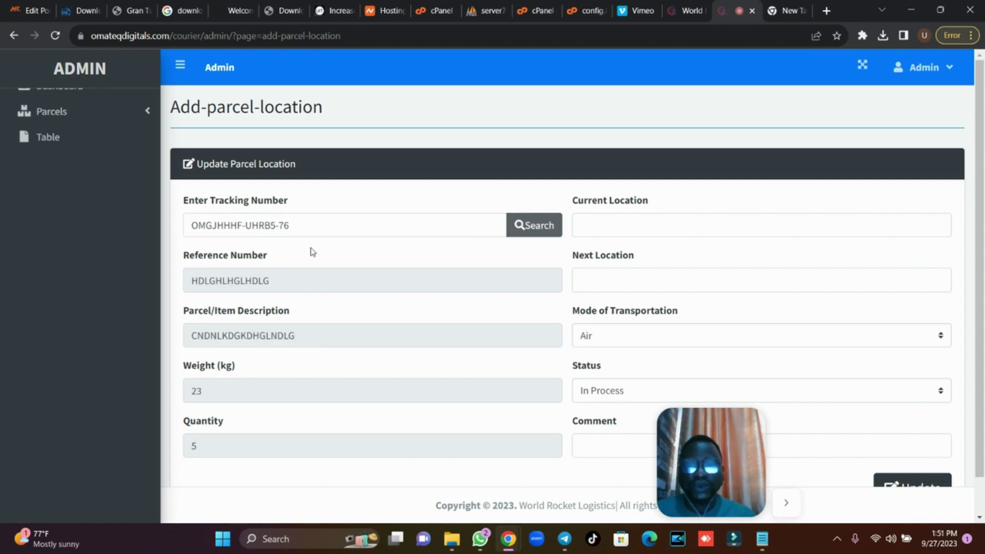
# - Set the parcel's current location to ARGENTINA and next location to Canada
pyautogui.click(634, 226)
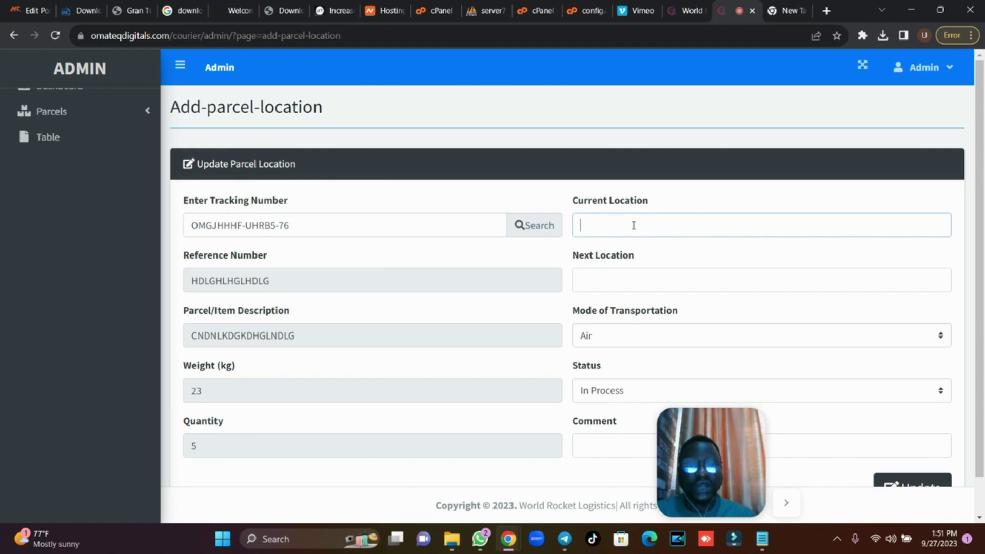
pyautogui.write('ARGENTINA')
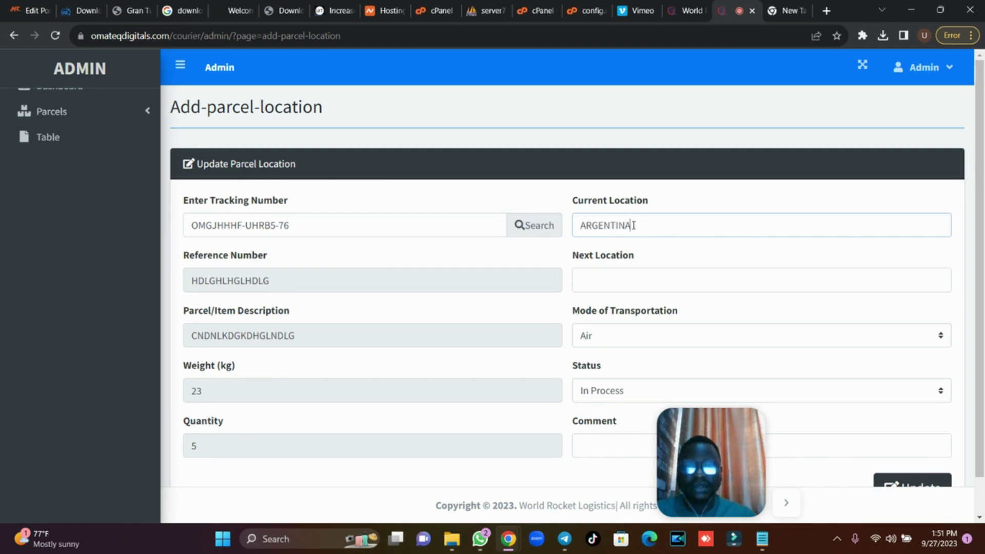
pyautogui.click(647, 281)
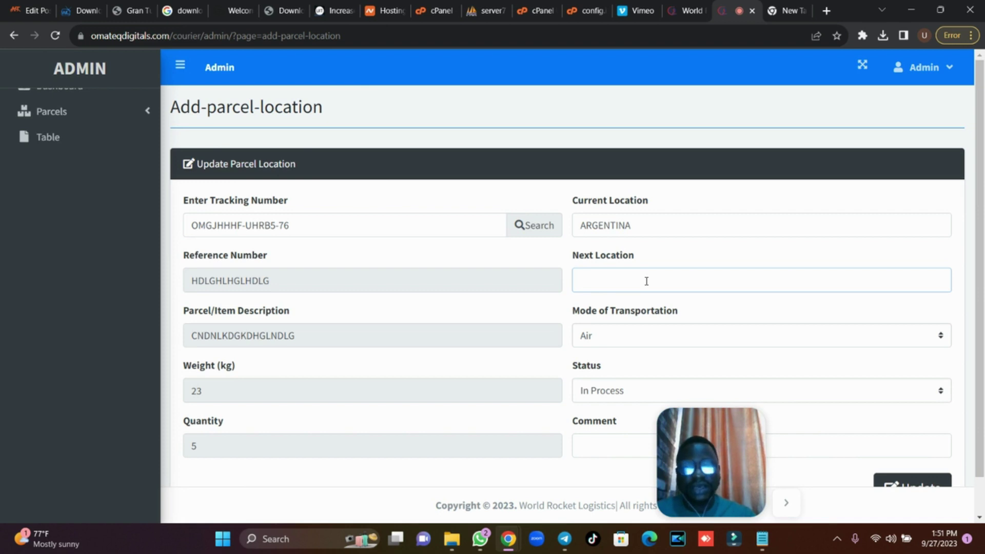
pyautogui.write('CAN')
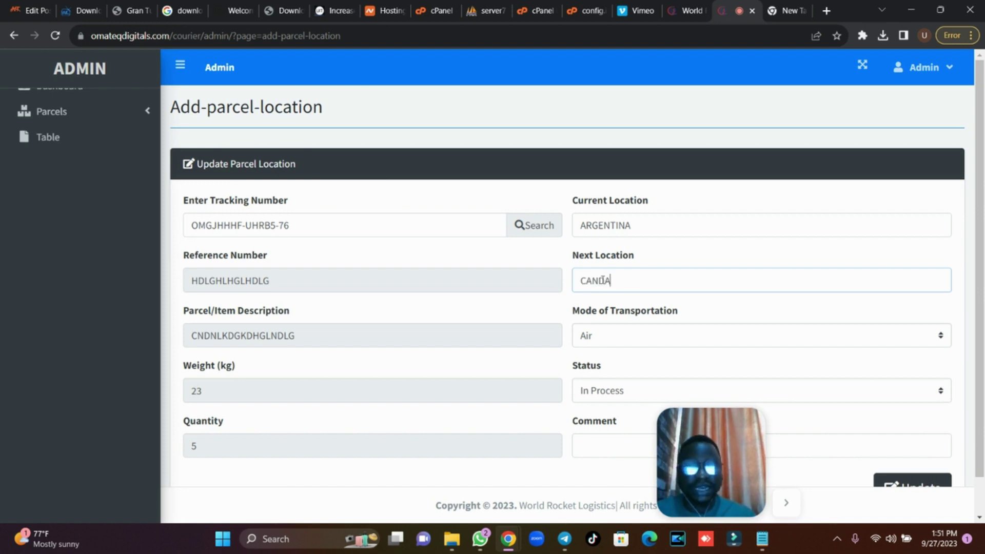
pyautogui.write('A')
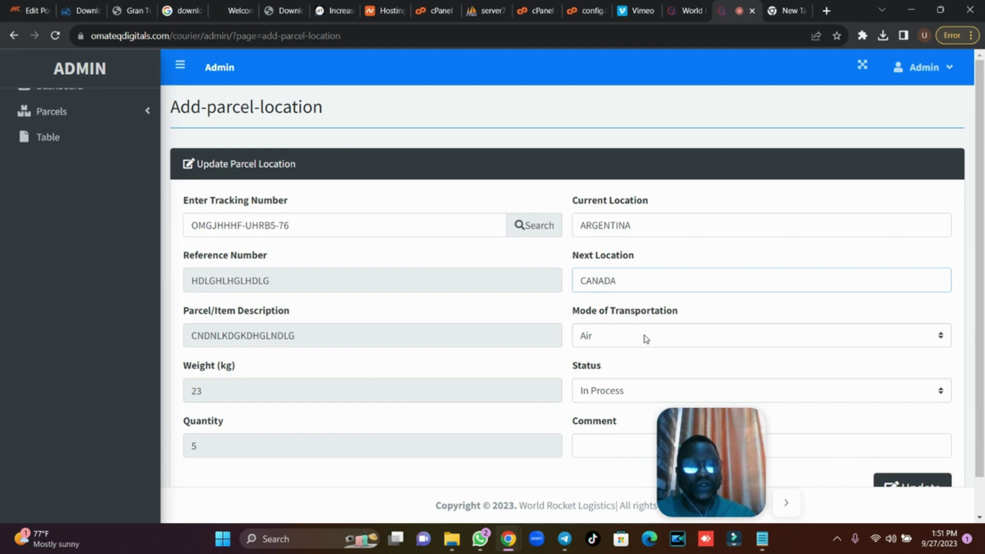
# - Choose Land transport and In-Transit status, comment 'YOUR PARCEL', and save the update
pyautogui.click(642, 336)
pyautogui.click(624, 359)
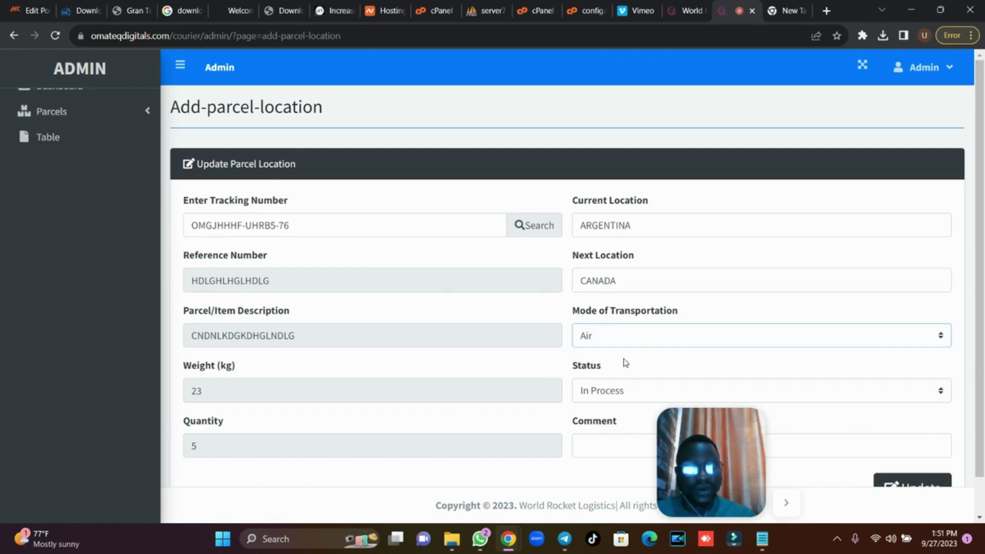
pyautogui.scroll(-1, 623, 362)
pyautogui.click(630, 354)
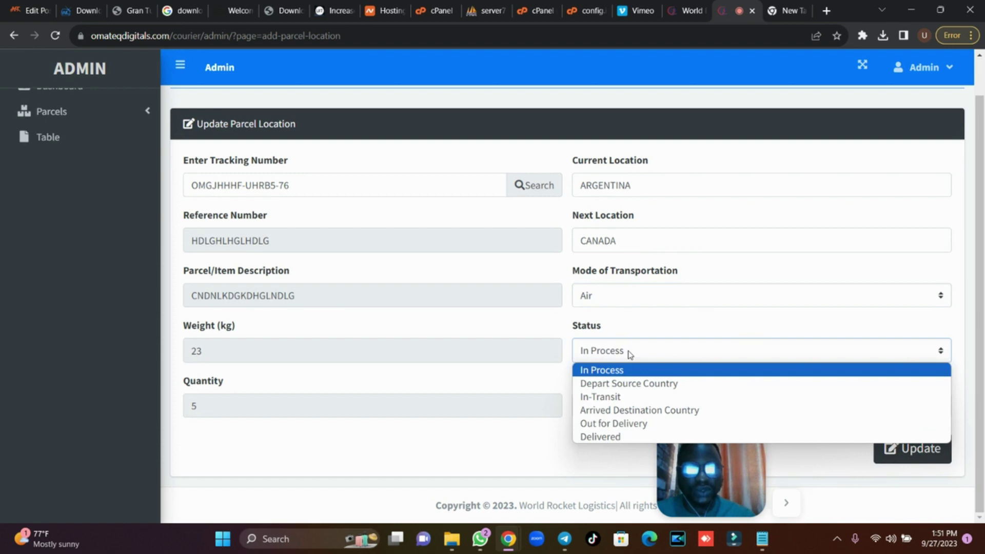
pyautogui.click(616, 396)
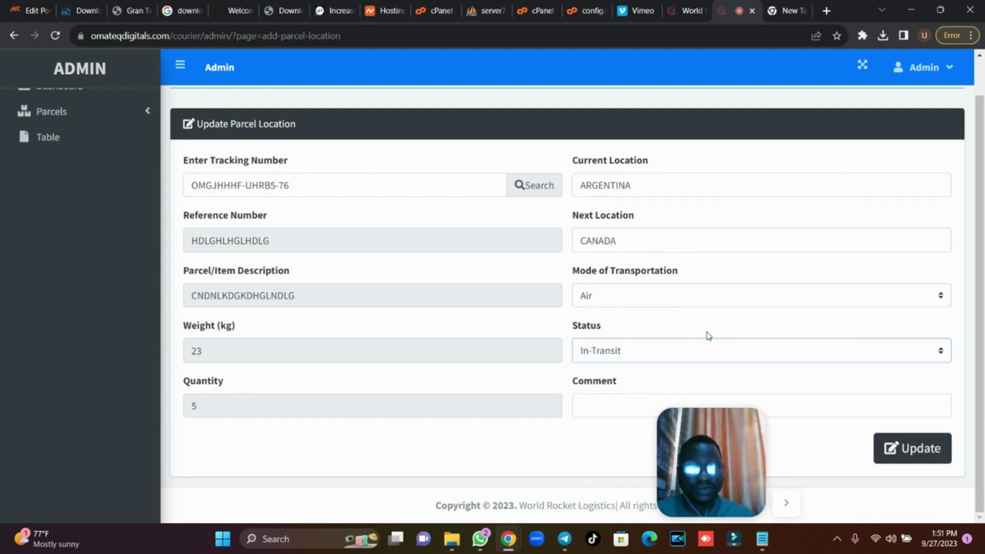
pyautogui.click(642, 304)
pyautogui.click(629, 331)
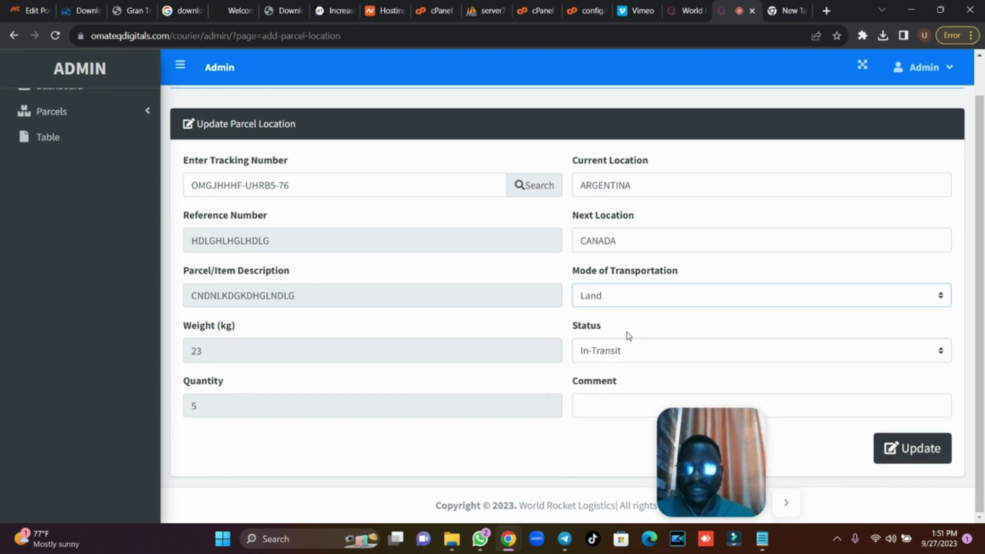
pyautogui.write('YOUR')
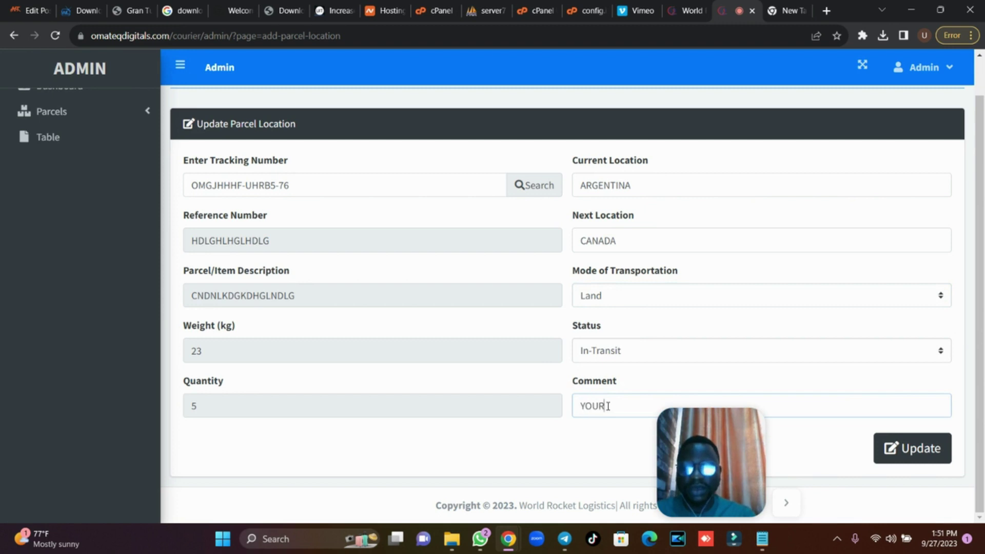
pyautogui.write(' PARCEL IN IN TRANSIT')
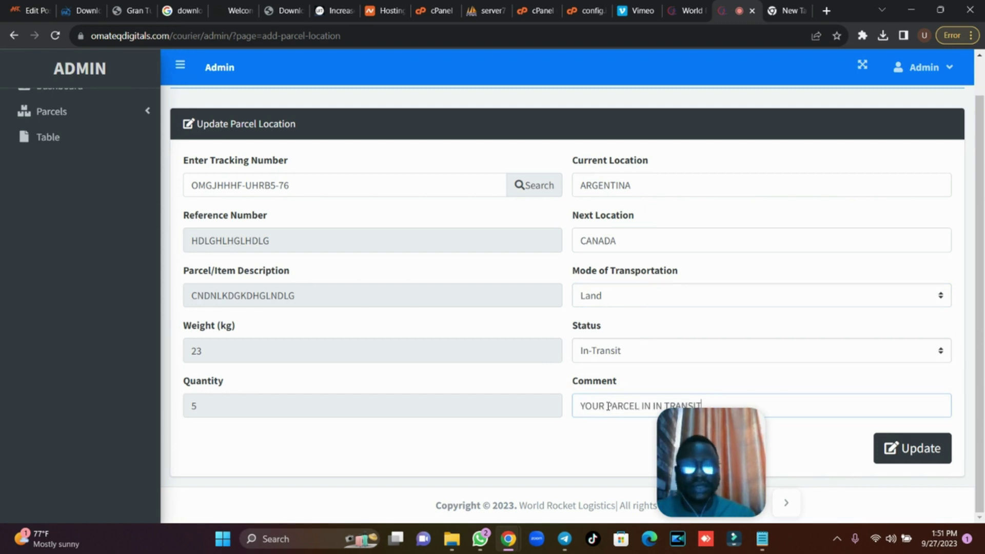
pyautogui.click(902, 449)
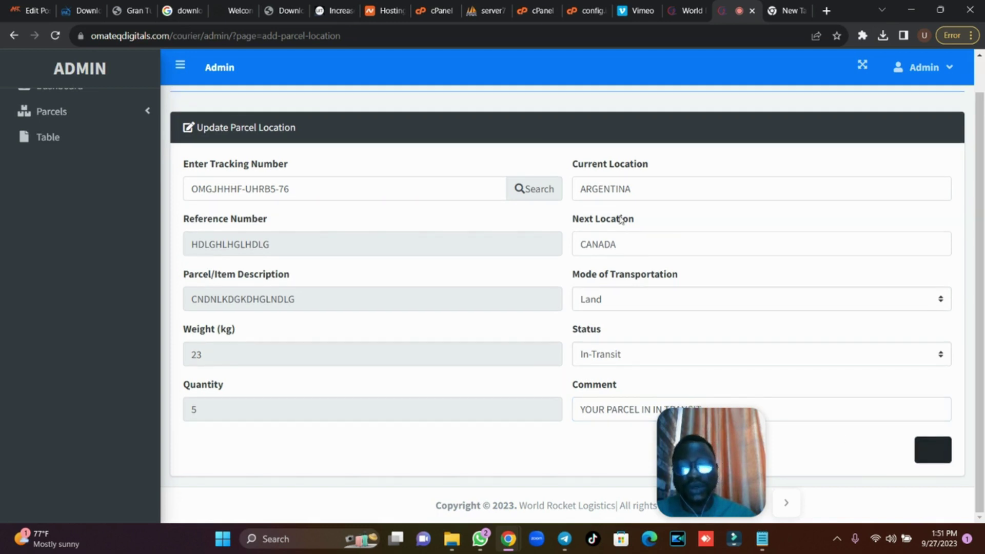
pyautogui.tripleClick(309, 185)
pyautogui.hotkey('ctrl', 'c')
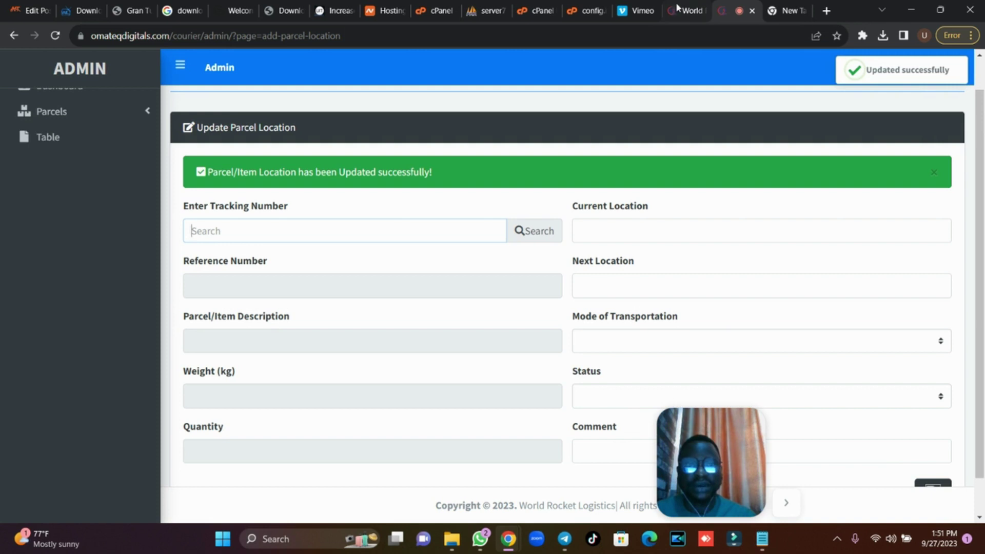
# - Track the parcel on the public site and review its In-Transit status with the Canada update
pyautogui.click(684, 7)
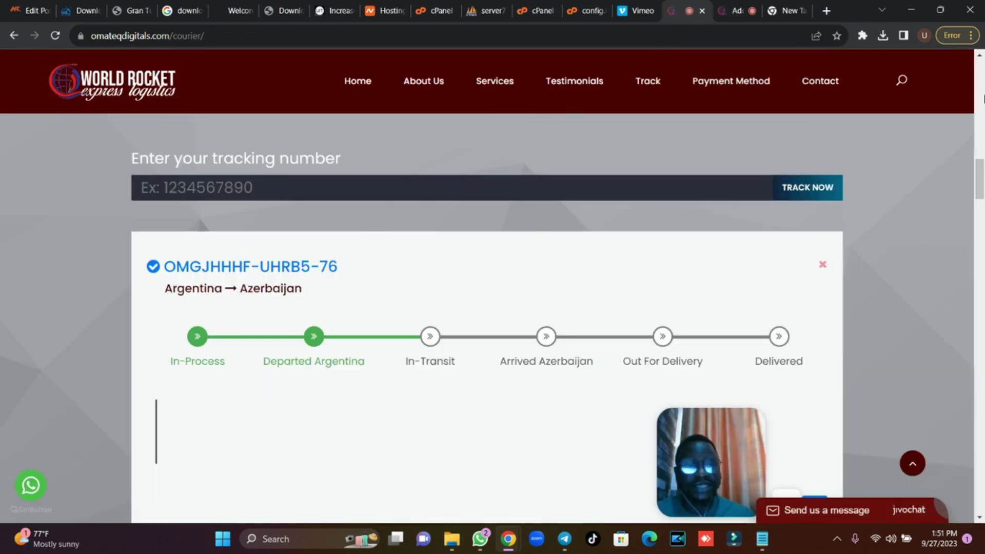
pyautogui.click(512, 190)
pyautogui.hotkey('ctrl', 'v')
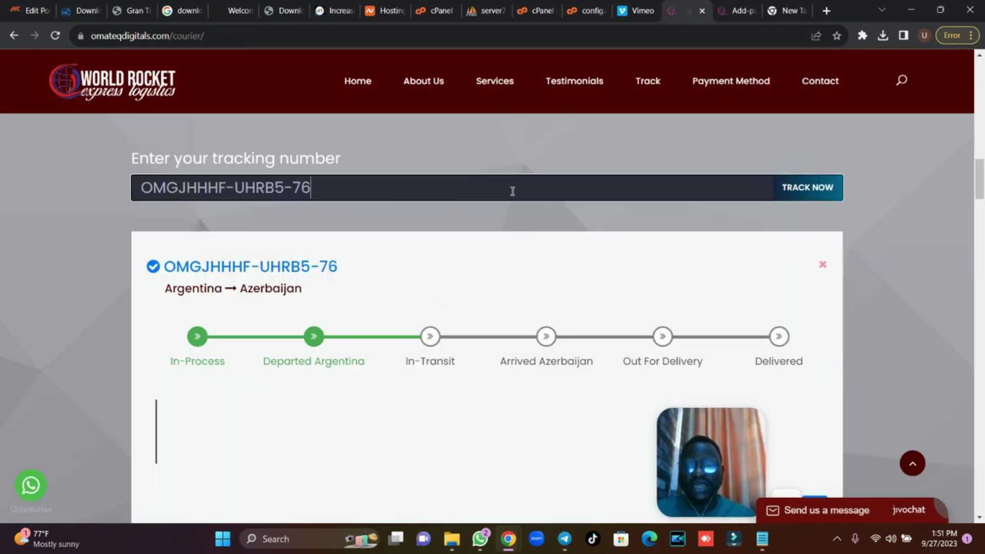
pyautogui.click(811, 189)
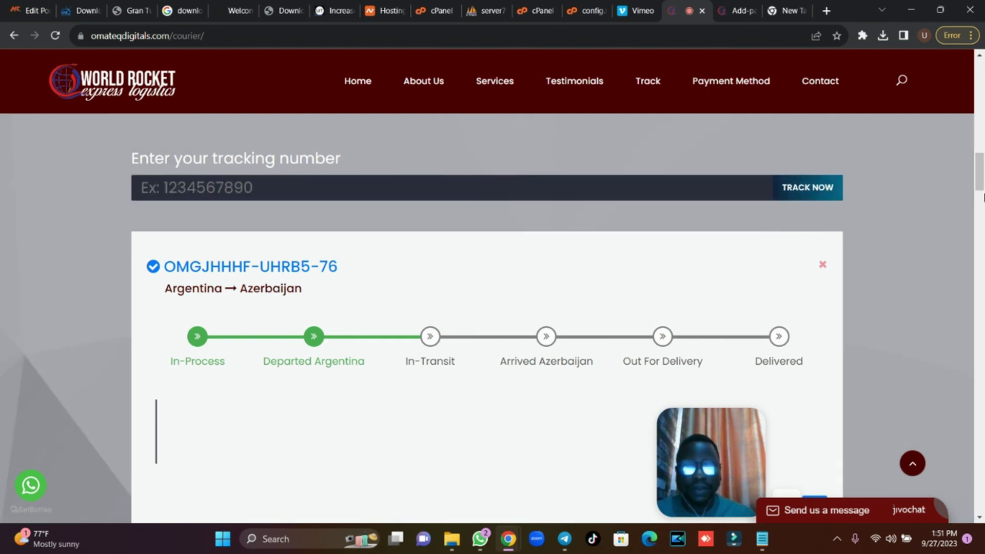
pyautogui.scroll(-10, 981, 172)
pyautogui.scroll(2, 337, 286)
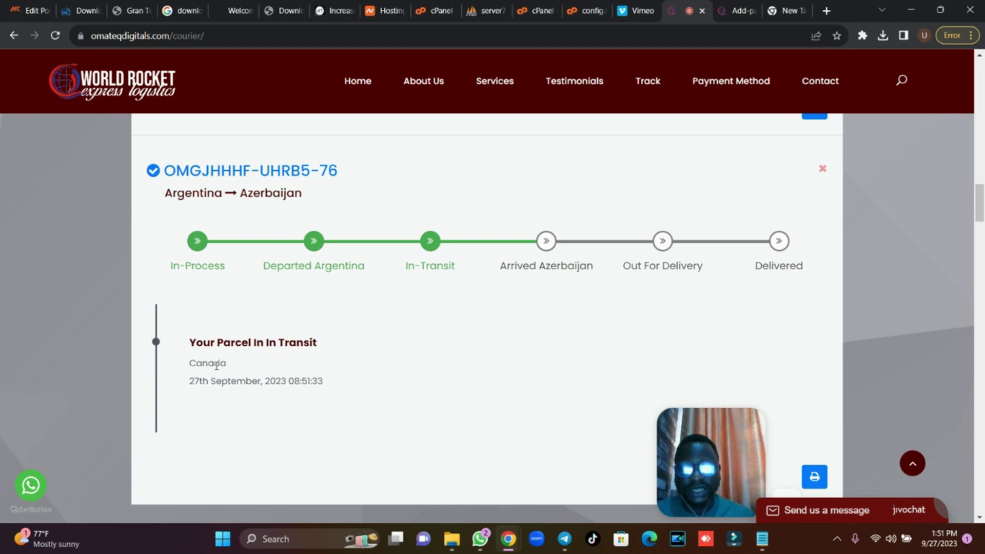
pyautogui.scroll(-2, 983, 239)
pyautogui.scroll(3, 983, 239)
pyautogui.scroll(-7, 982, 234)
pyautogui.moveTo(983, 234); pyautogui.dragTo(983, 188)
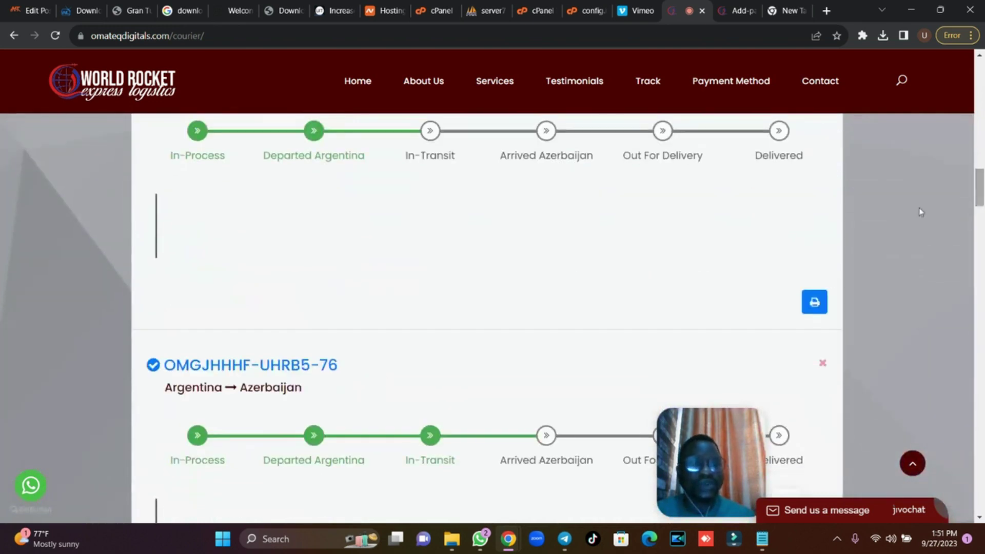
pyautogui.scroll(15, 911, 241)
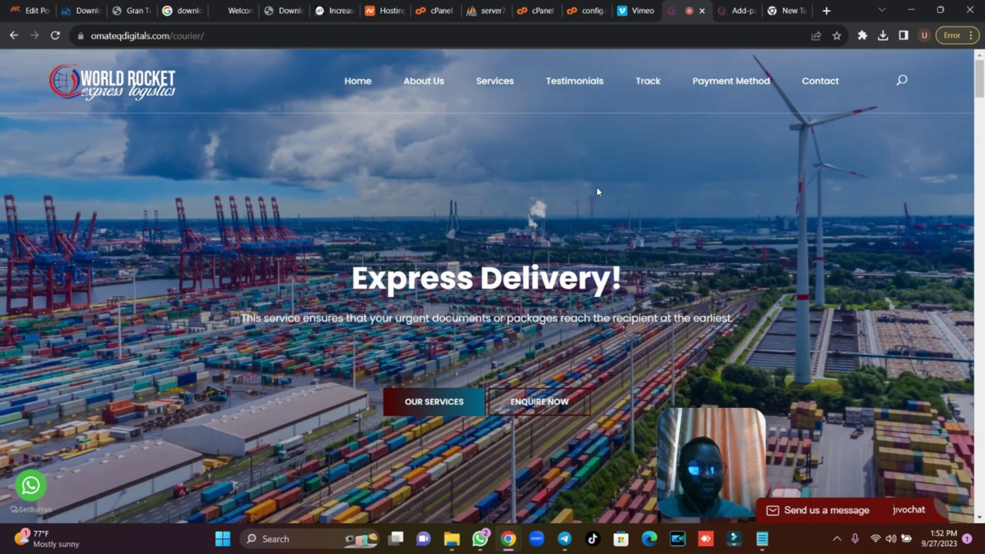
pyautogui.scroll(-10, 982, 119)
pyautogui.moveTo(982, 119); pyautogui.dragTo(982, 56)
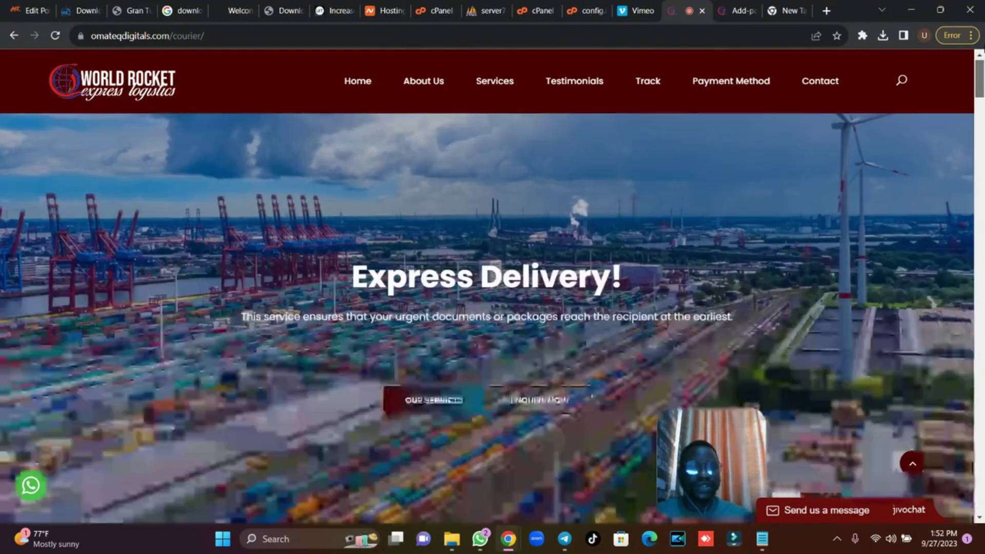
pyautogui.hotkey('ctrl', 'Tab')
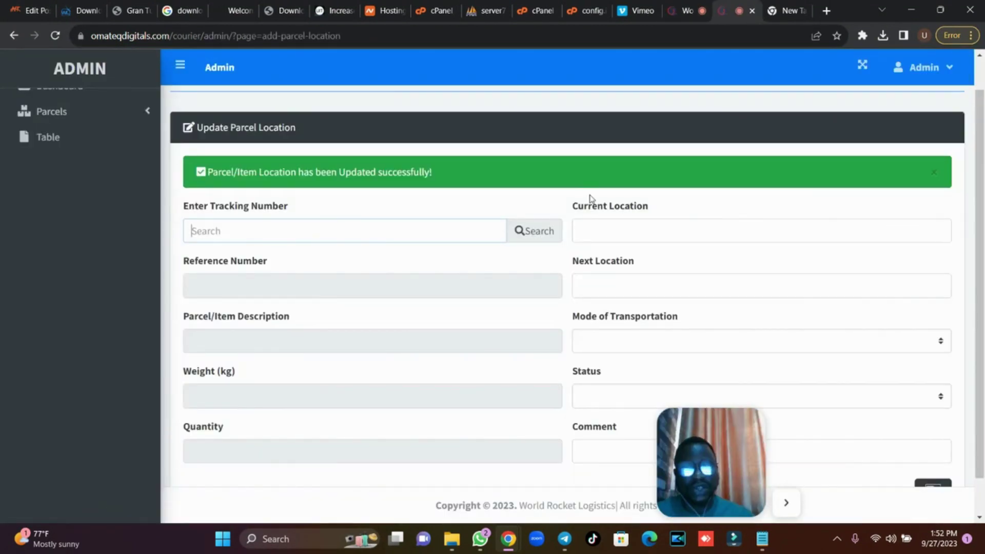